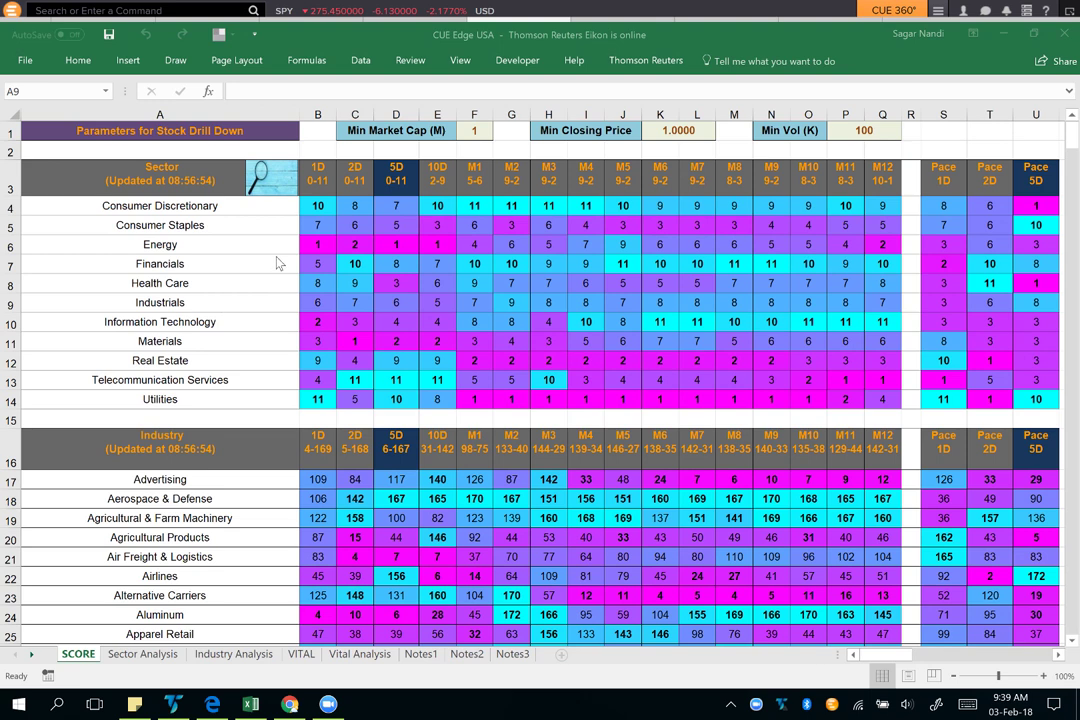
# Review the SCORE sheet by selecting the sector names, industry names, M1–M12 headers and 1D–10D headers.
pyautogui.moveTo(208, 207); pyautogui.dragTo(225, 401)
pyautogui.moveTo(152, 481); pyautogui.dragTo(170, 628)
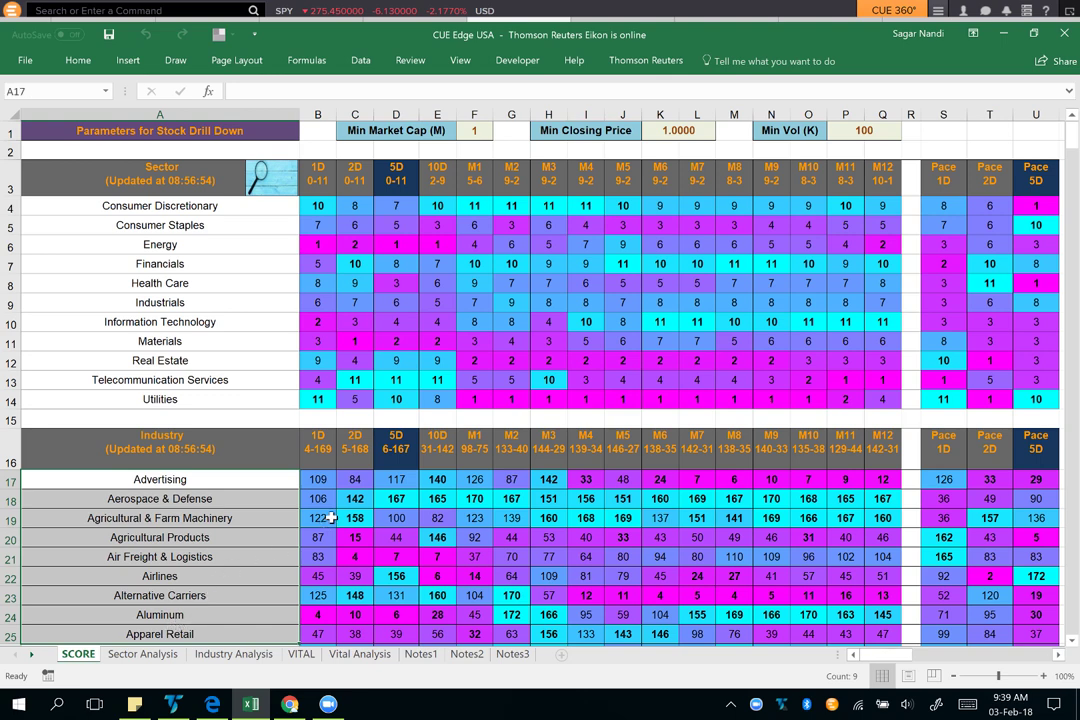
pyautogui.moveTo(474, 178); pyautogui.dragTo(864, 185)
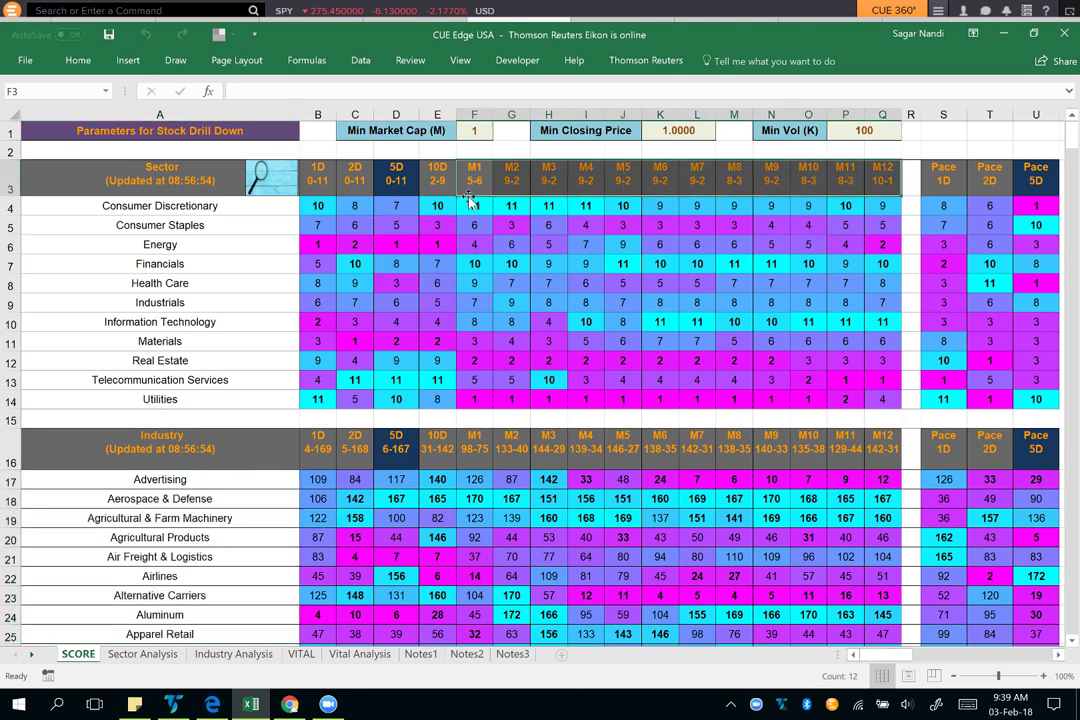
pyautogui.click(436, 184)
pyautogui.moveTo(436, 184); pyautogui.dragTo(317, 186)
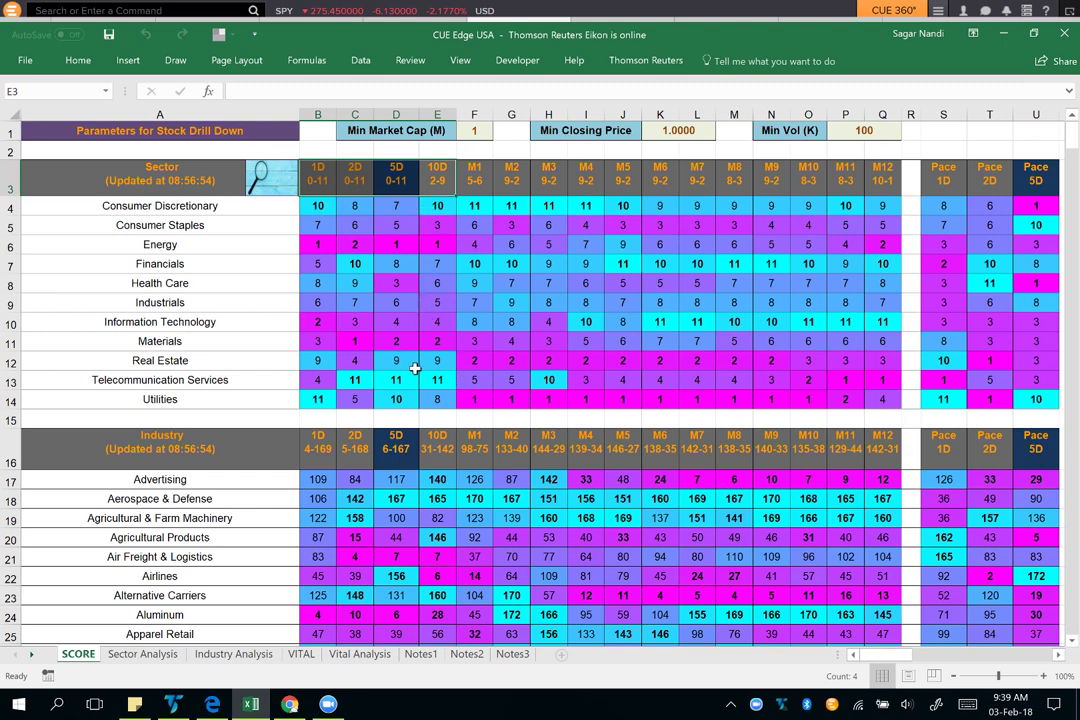
# On the Sector Analysis sheet, sort the sectors by the 5D score in ascending order.
pyautogui.hotkey('ctrl', 'pagedown')
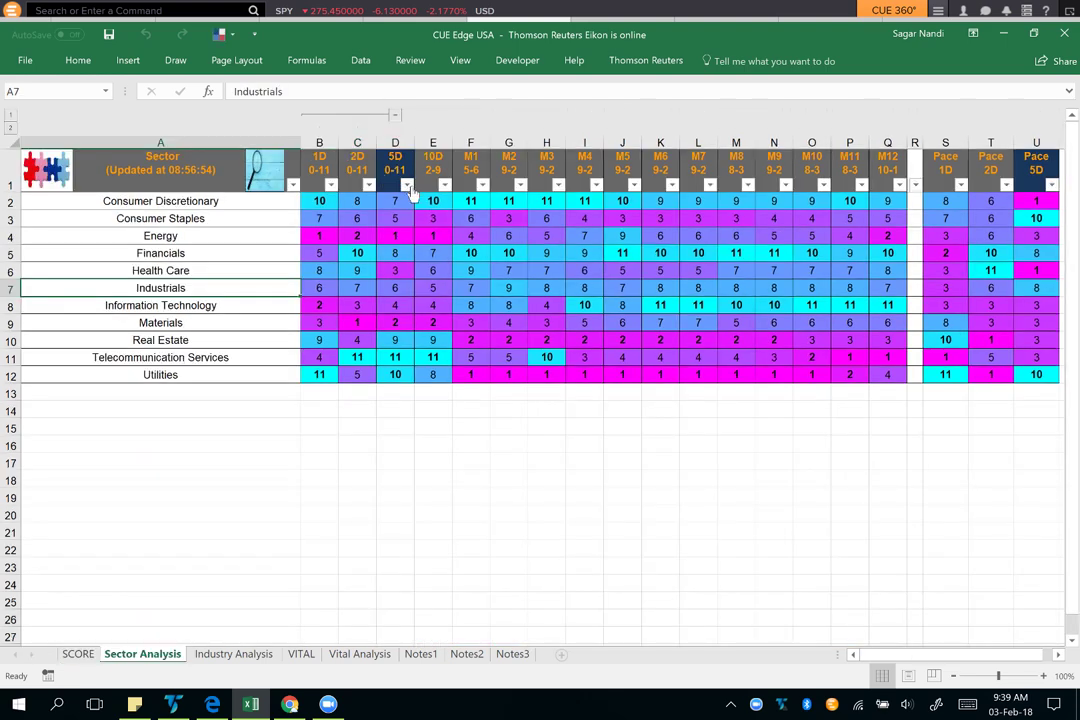
pyautogui.click(406, 186)
pyautogui.click(372, 203)
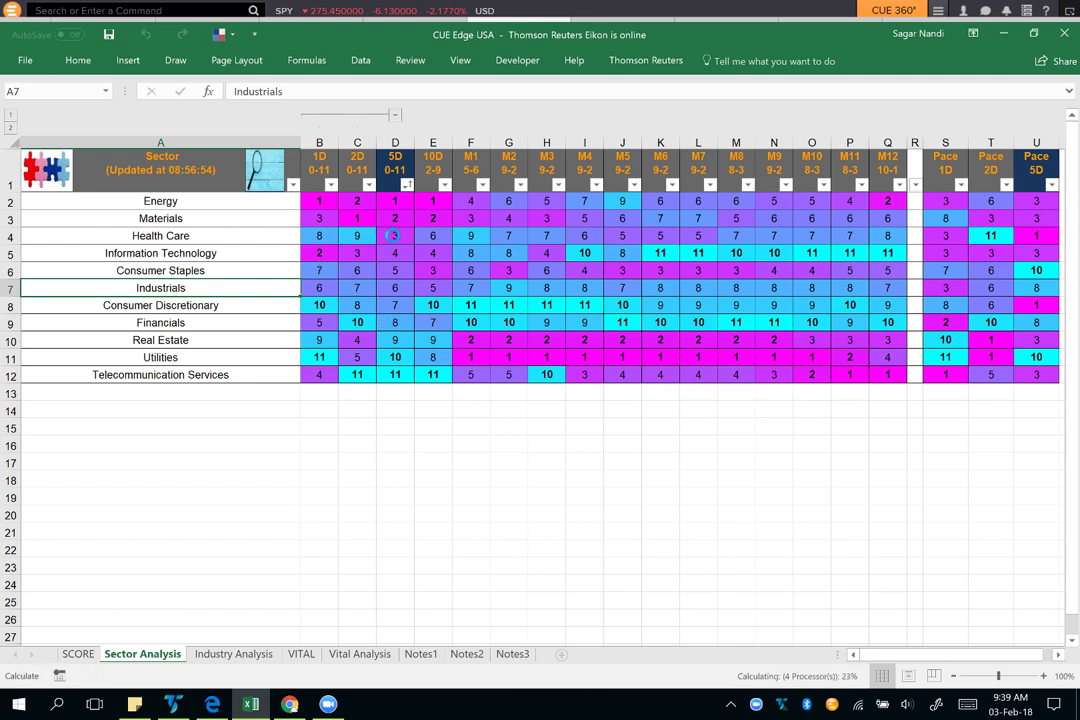
# Examine the sorted 5D ranks from the first-ranked sector to the last.
pyautogui.click(393, 200)
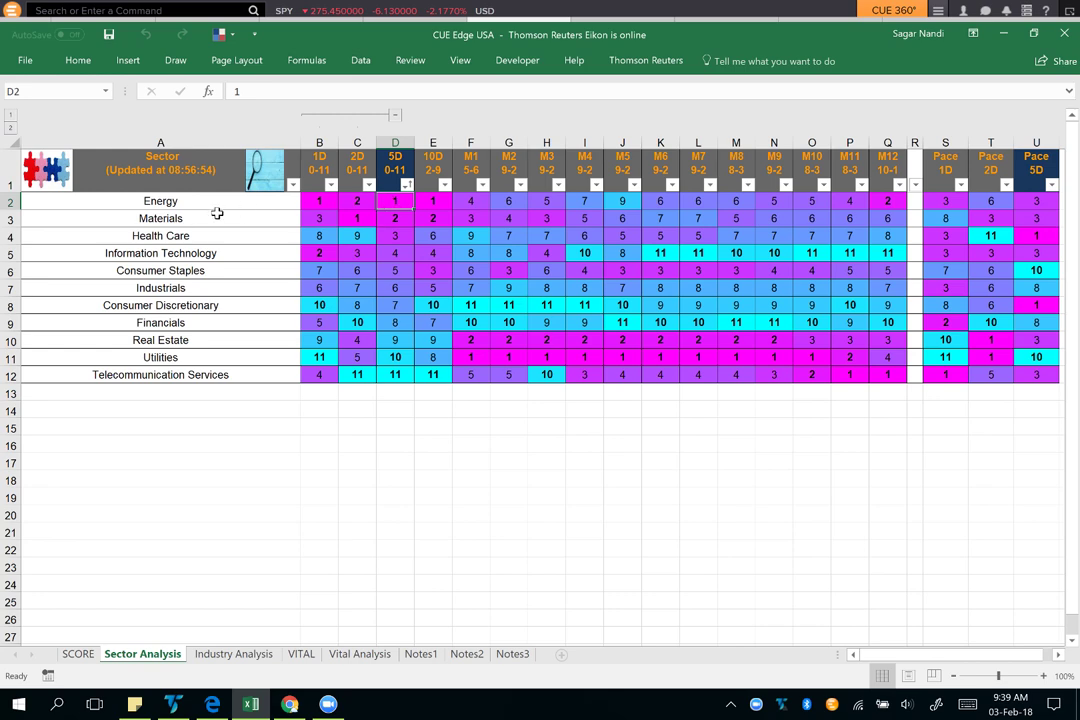
pyautogui.click(394, 375)
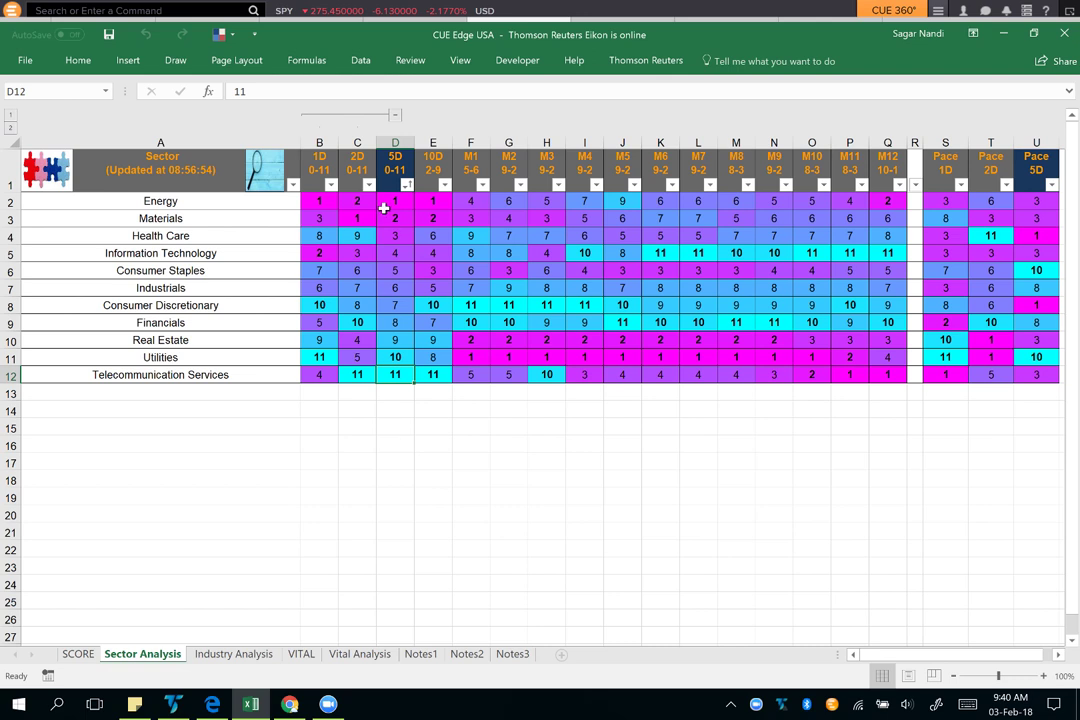
pyautogui.moveTo(394, 201); pyautogui.dragTo(400, 380)
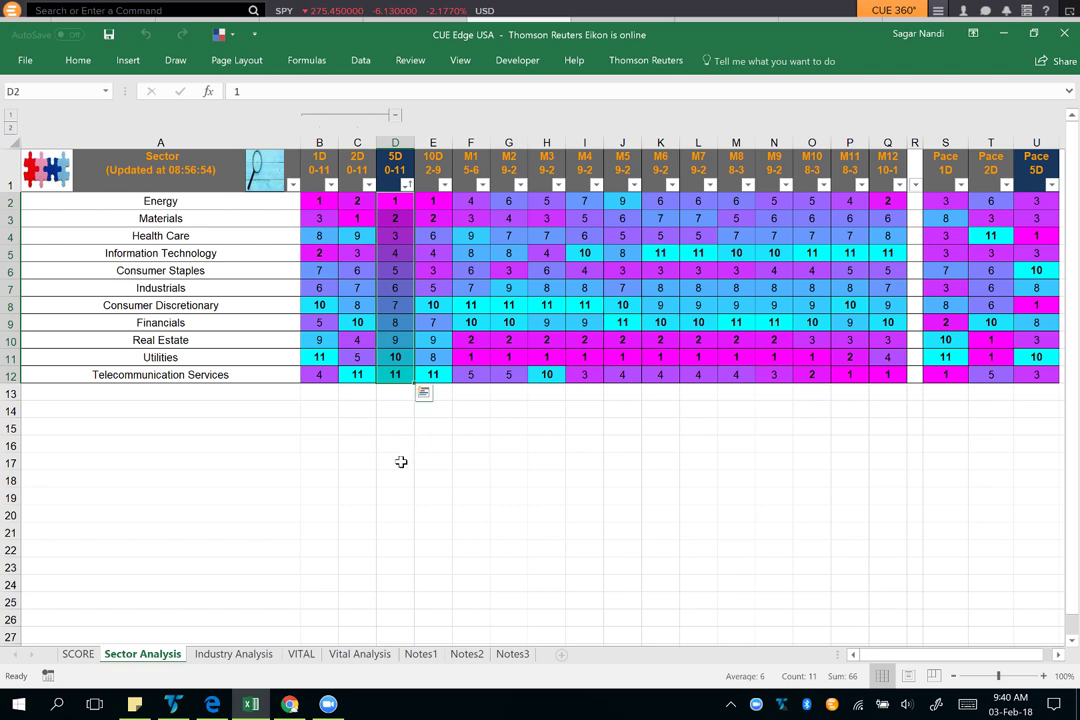
pyautogui.click(395, 461)
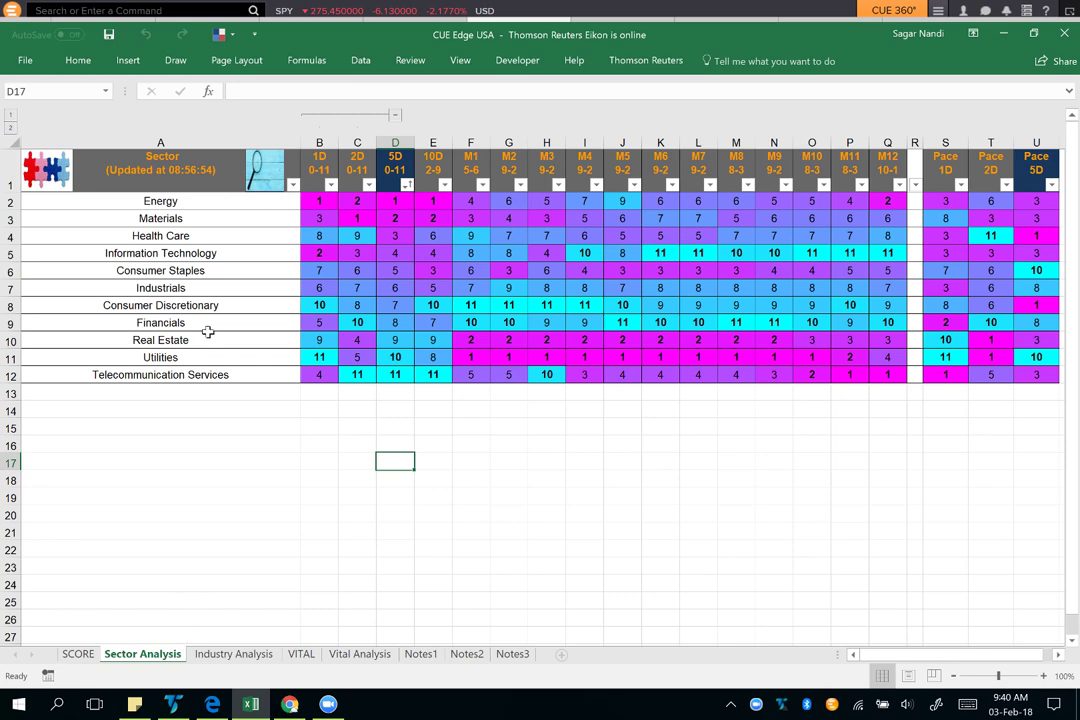
# On the Industry Analysis sheet, filter the Industry column with the search text "ae" to show only Aerospace & Defense.
pyautogui.click(233, 654)
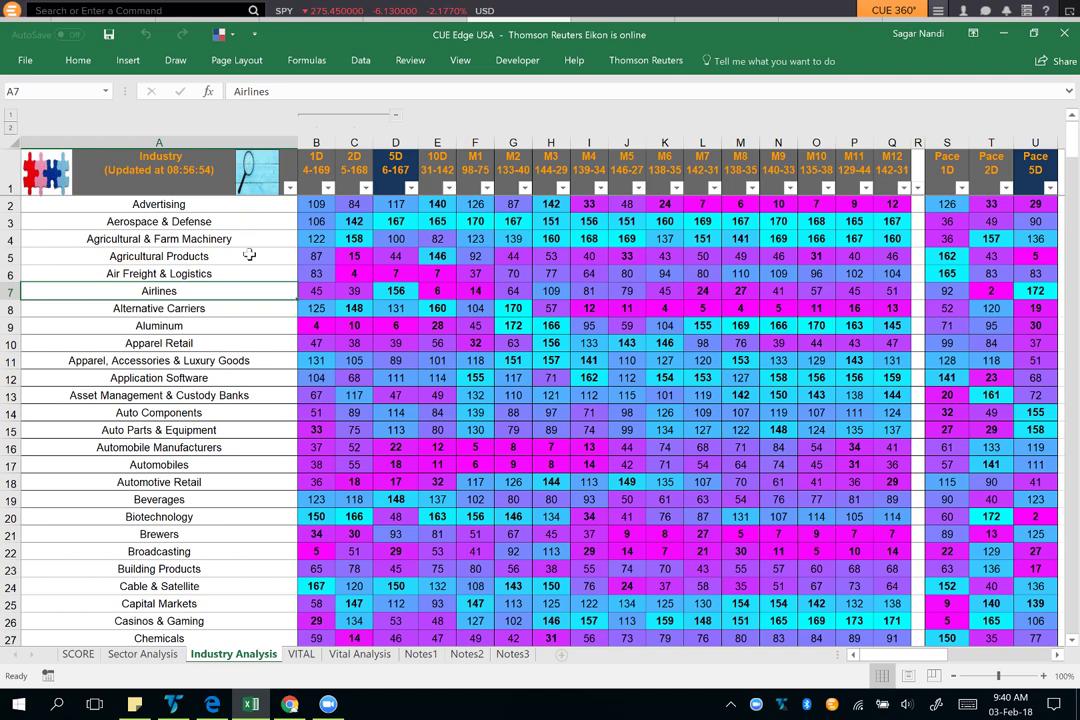
pyautogui.click(289, 189)
pyautogui.click(218, 318)
pyautogui.write('ae')
pyautogui.press('Return')
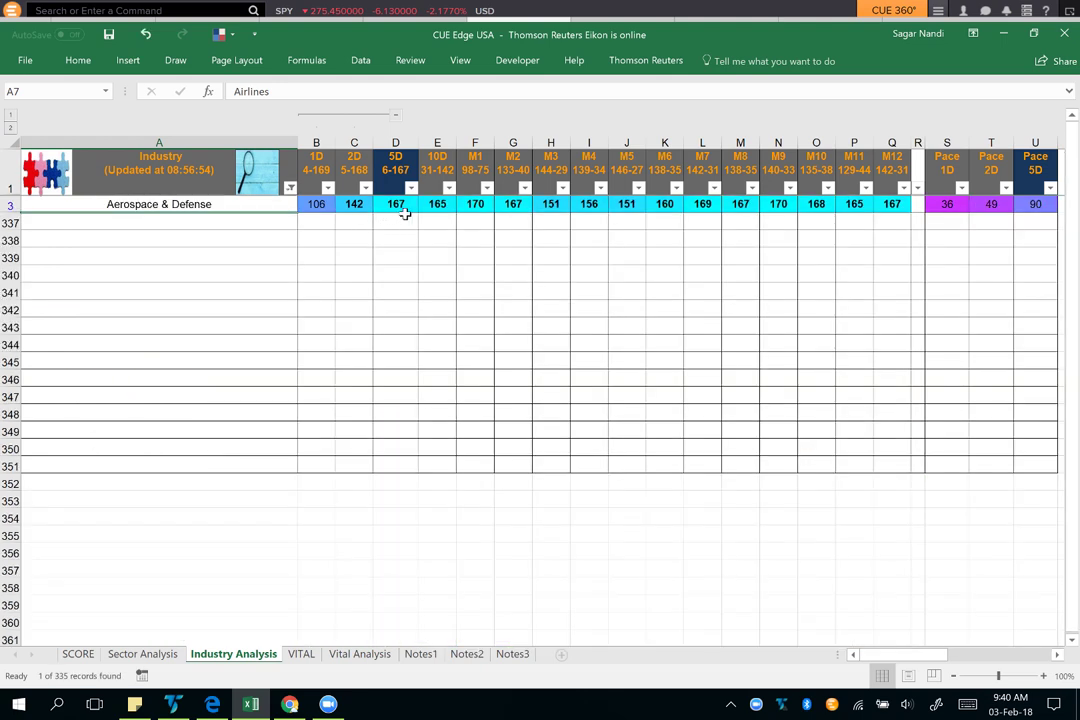
# Compare the Aerospace & Defense scores across the 12 months, the recent 1D to 5D periods and the 1D and 2D pace.
pyautogui.moveTo(886, 204); pyautogui.dragTo(322, 212)
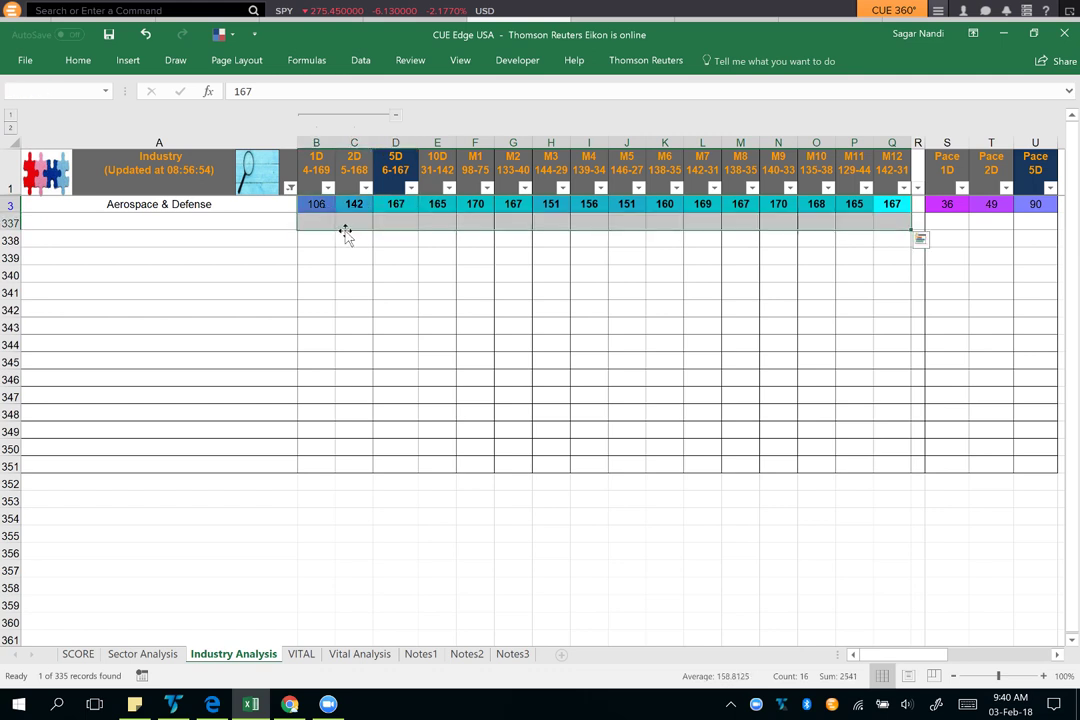
pyautogui.click(316, 208)
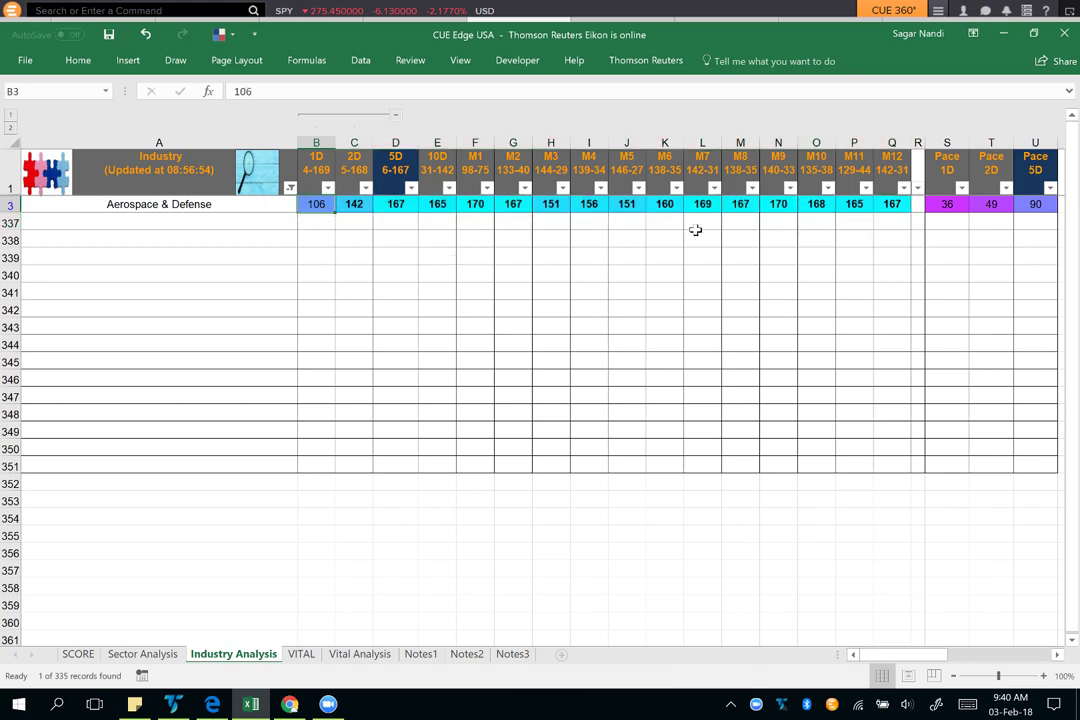
pyautogui.moveTo(945, 205); pyautogui.dragTo(993, 206)
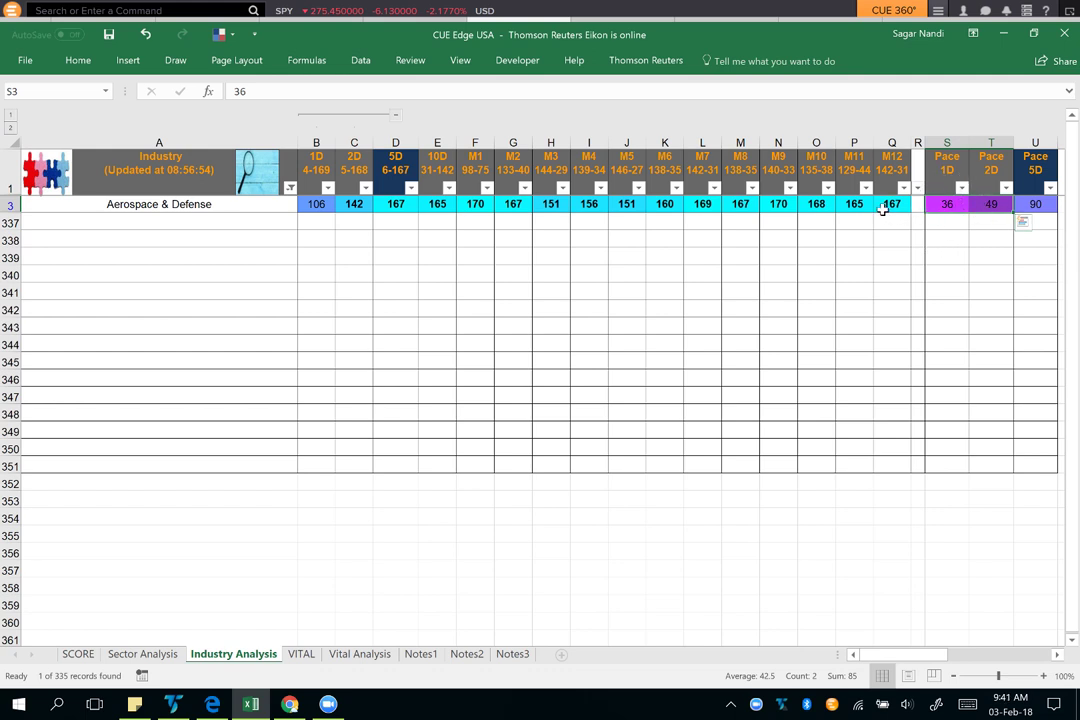
pyautogui.click(938, 205)
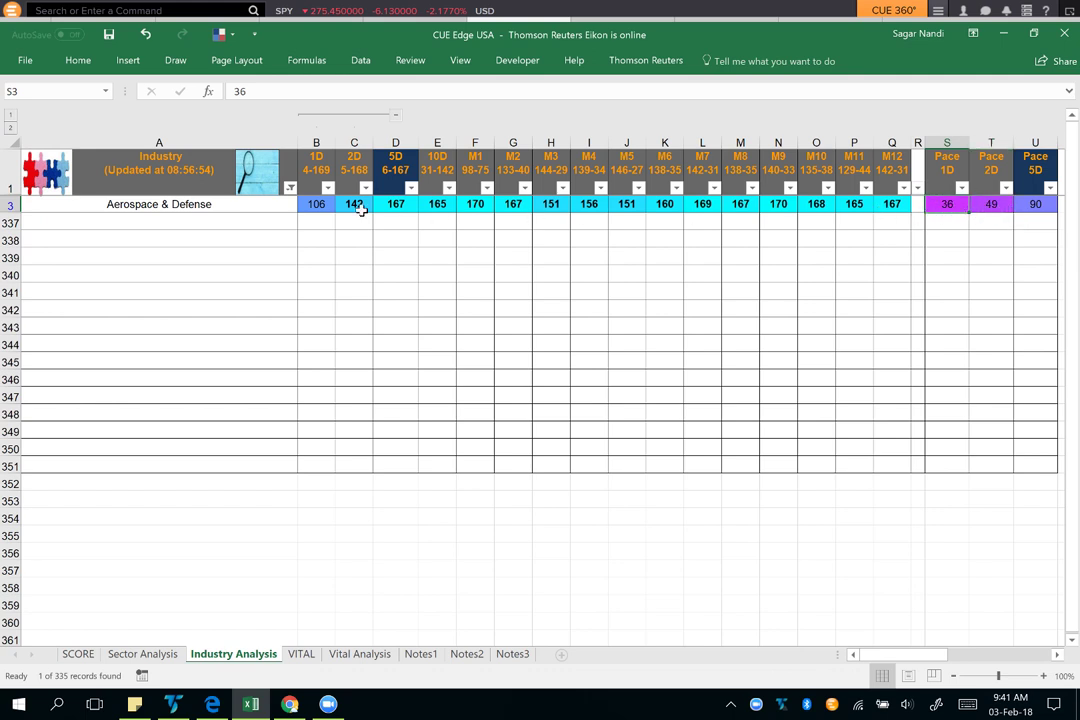
pyautogui.click(395, 204)
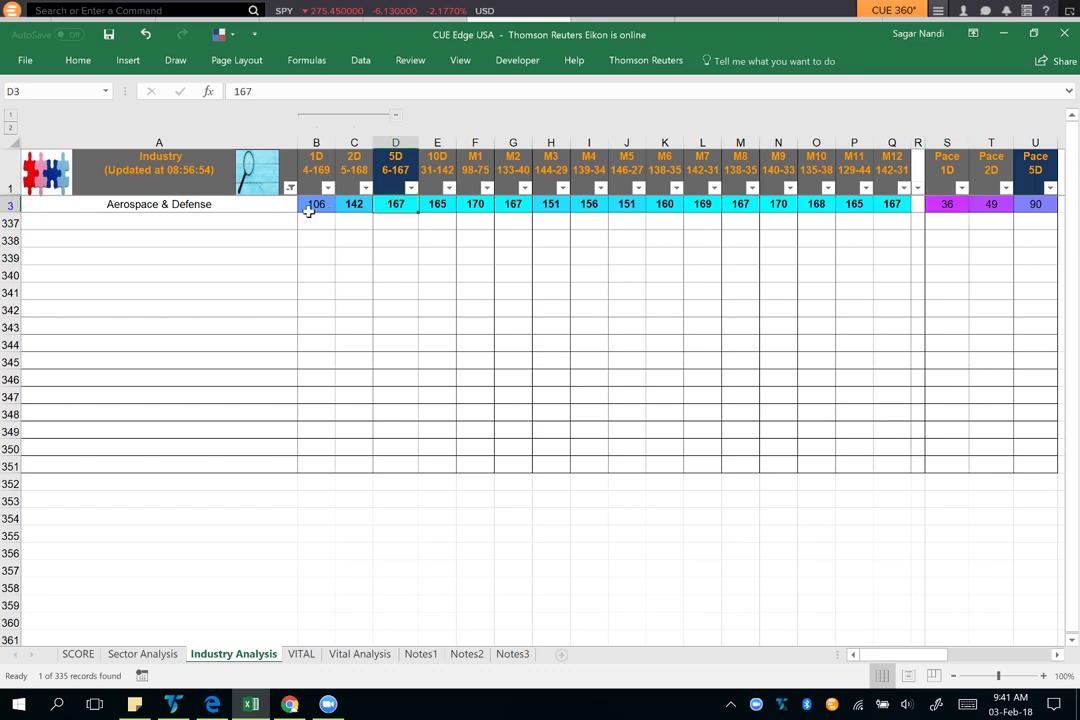
pyautogui.moveTo(328, 206); pyautogui.dragTo(397, 210)
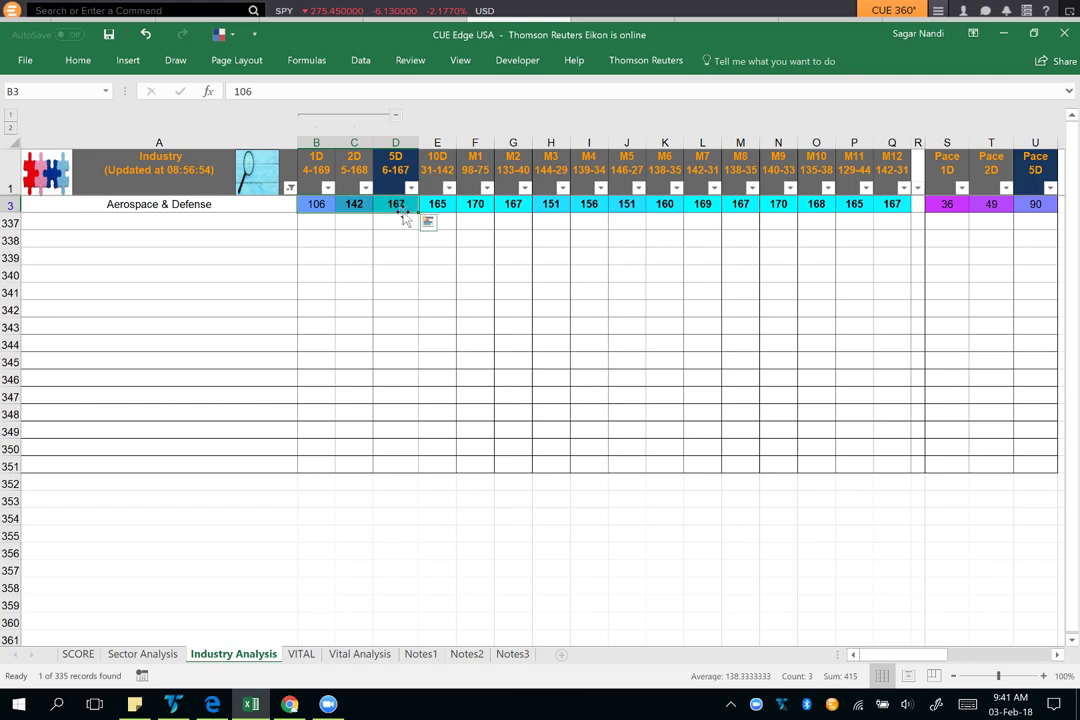
pyautogui.click(408, 260)
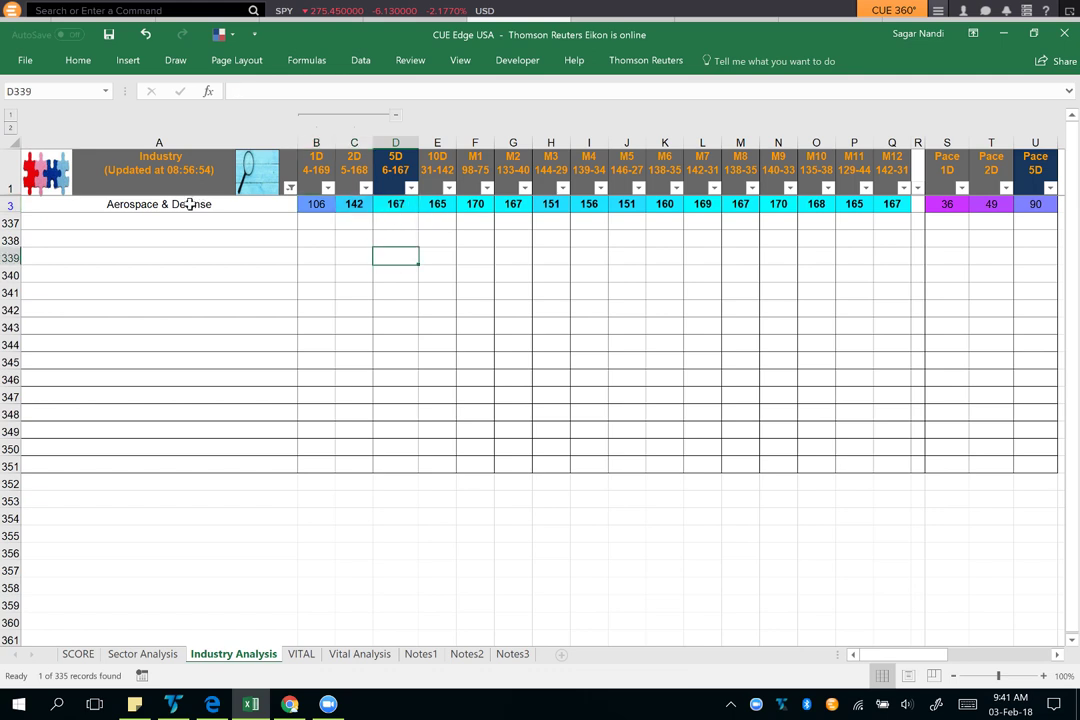
# Drill down into the Aerospace & Defense stocks and inspect BA.N's Relative Value and Earning Quality scores on the VITAL sheet.
pyautogui.click(193, 205)
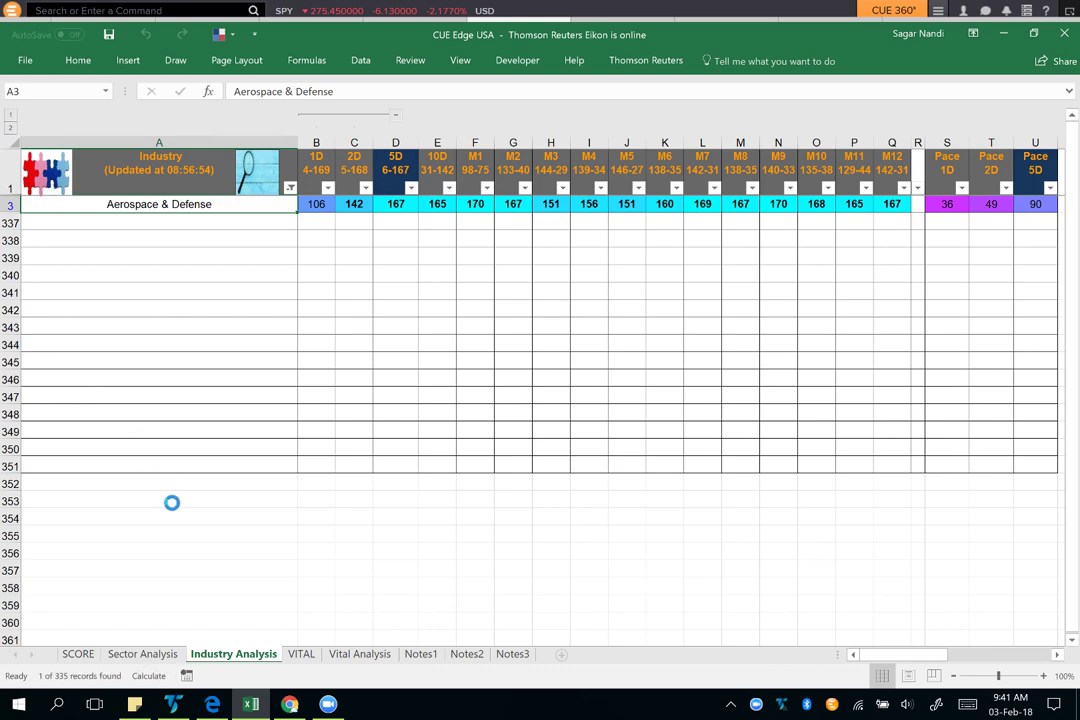
pyautogui.click(302, 655)
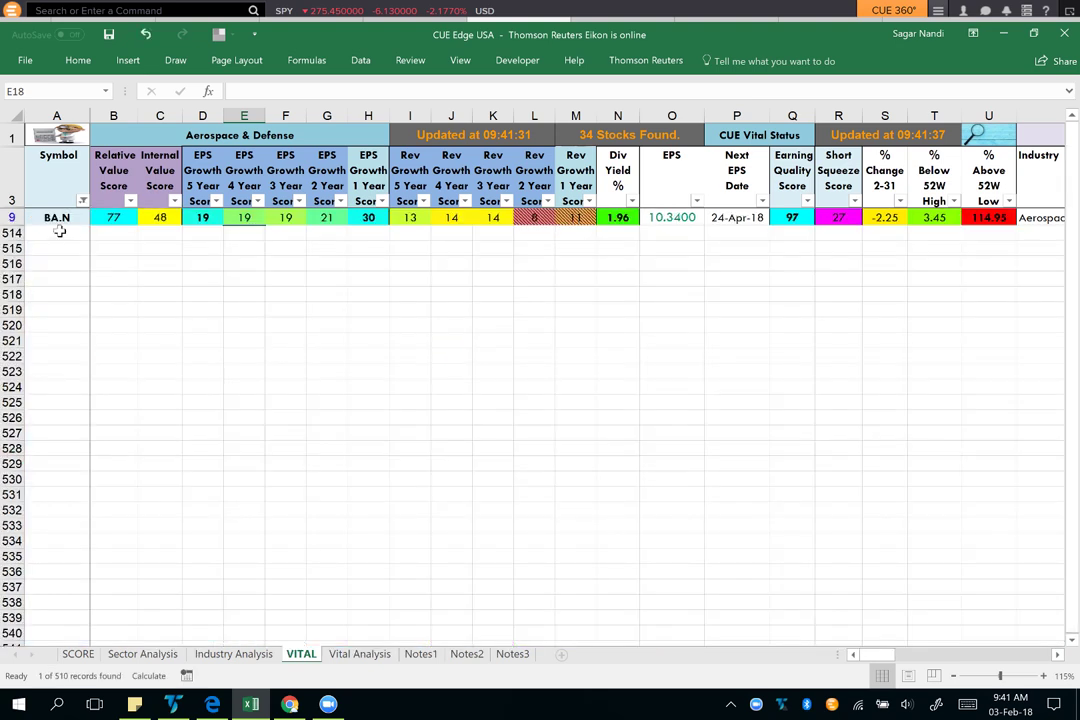
pyautogui.click(109, 218)
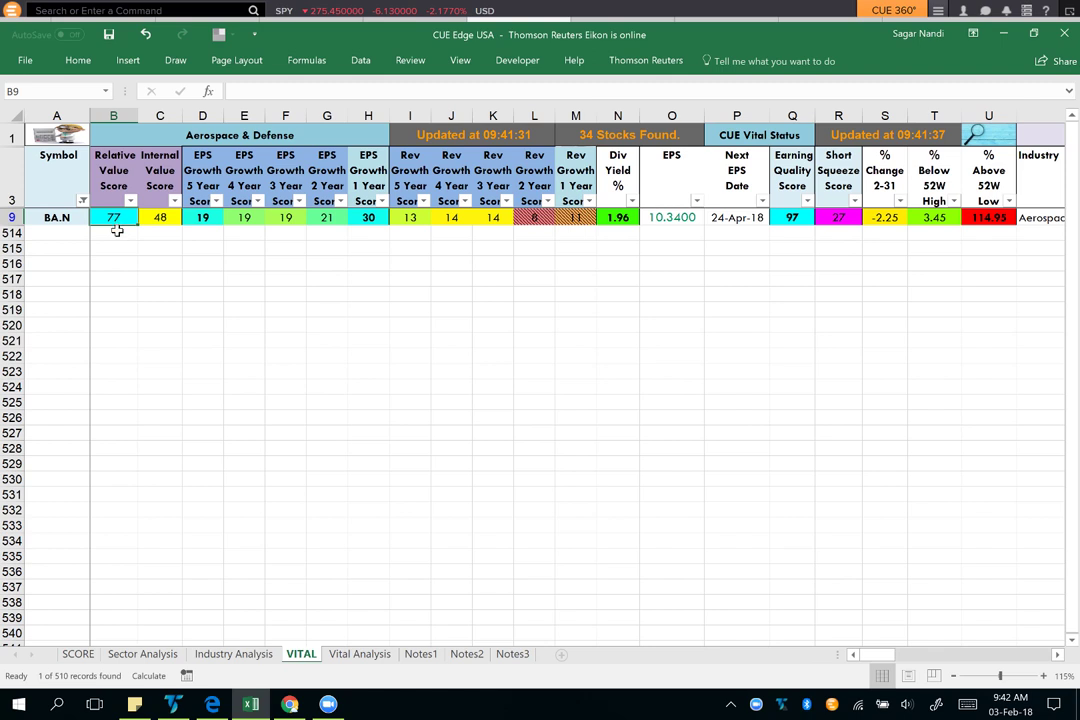
pyautogui.click(788, 222)
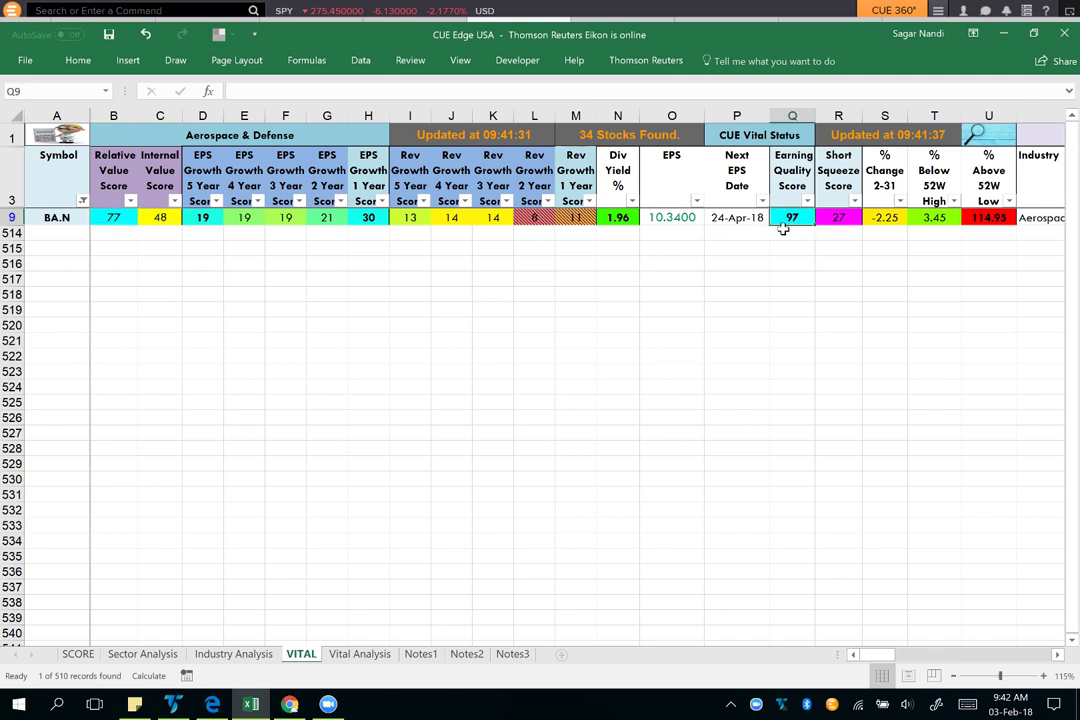
# Filter the VITAL sheet's symbols to UTX.N and inspect its Relative Value and Earning Quality scores.
pyautogui.click(83, 201)
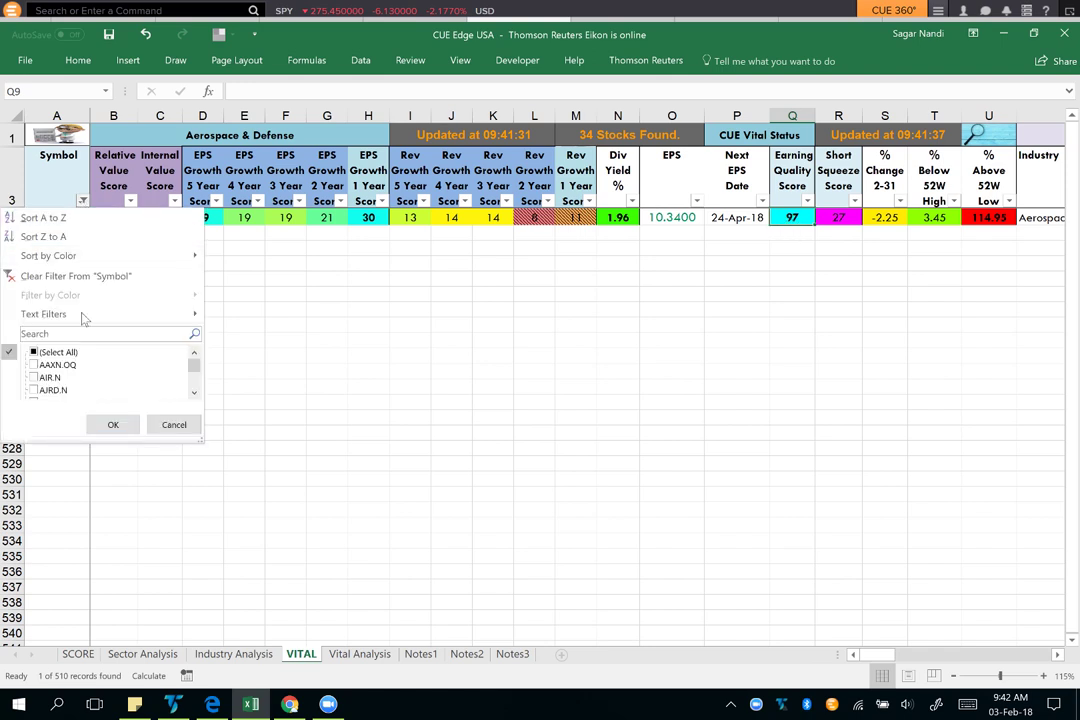
pyautogui.press('Return')
pyautogui.click(113, 219)
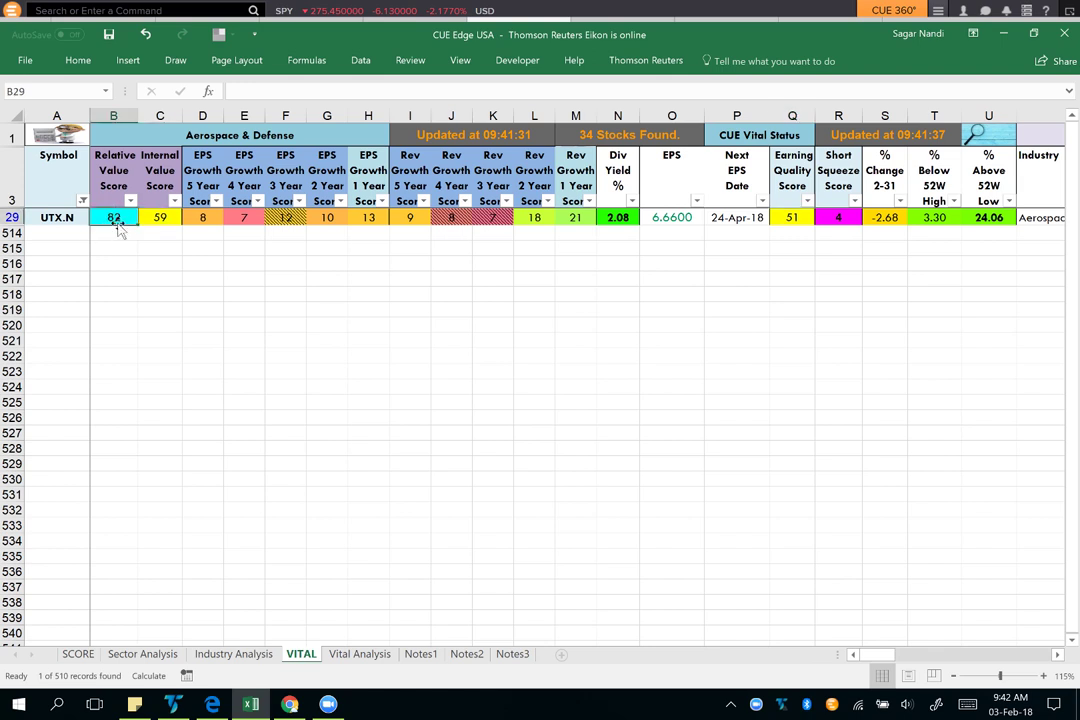
pyautogui.click(792, 218)
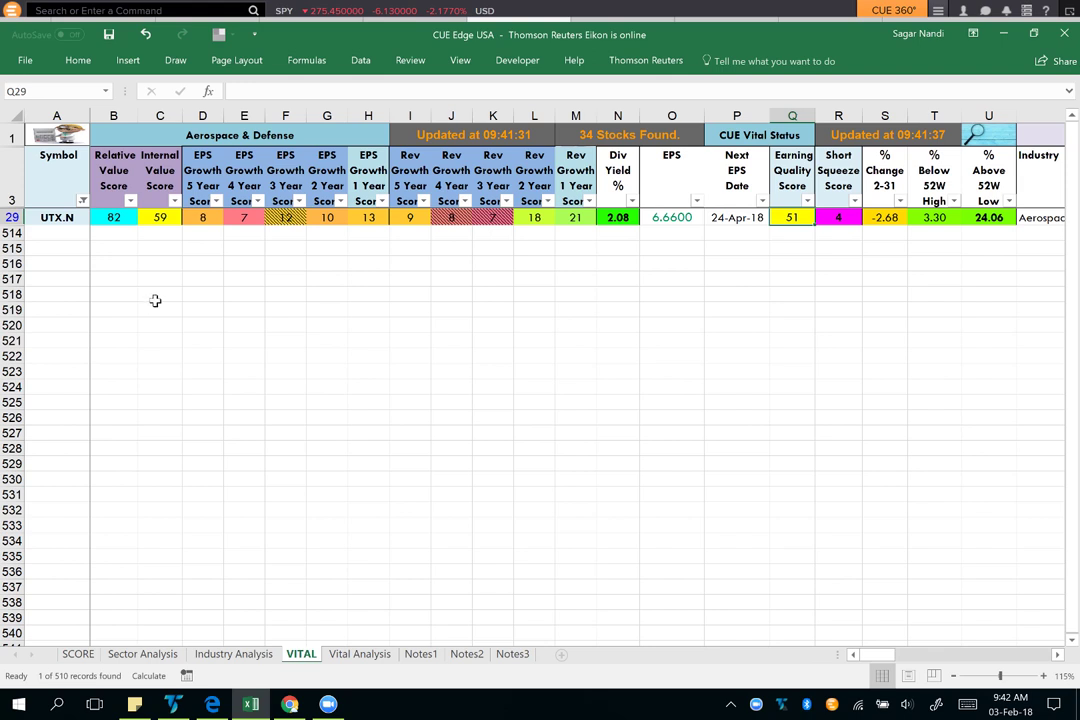
pyautogui.click(62, 233)
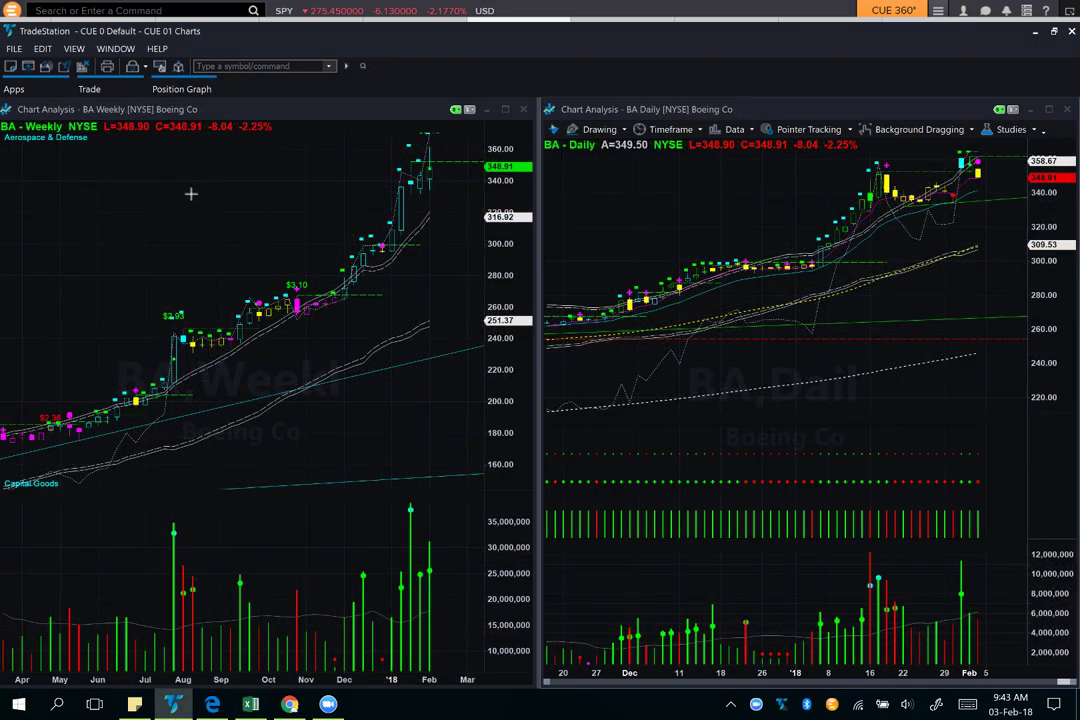
# Switch to TradeStation and draw arrows on Boeing's weekly chart marking the breakout level, the recent high, the pullback and the latest candles' lows.
pyautogui.moveTo(292, 175); pyautogui.dragTo(427, 153)
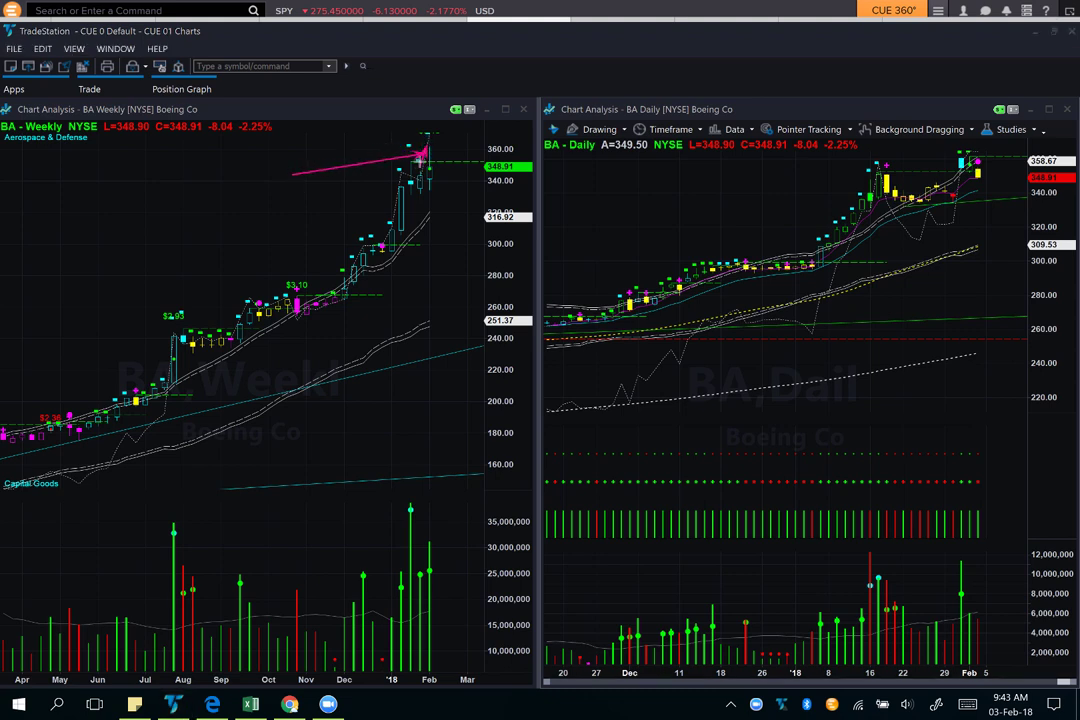
pyautogui.moveTo(425, 160); pyautogui.dragTo(496, 156)
pyautogui.moveTo(432, 151); pyautogui.dragTo(460, 186)
pyautogui.moveTo(477, 237); pyautogui.dragTo(438, 188)
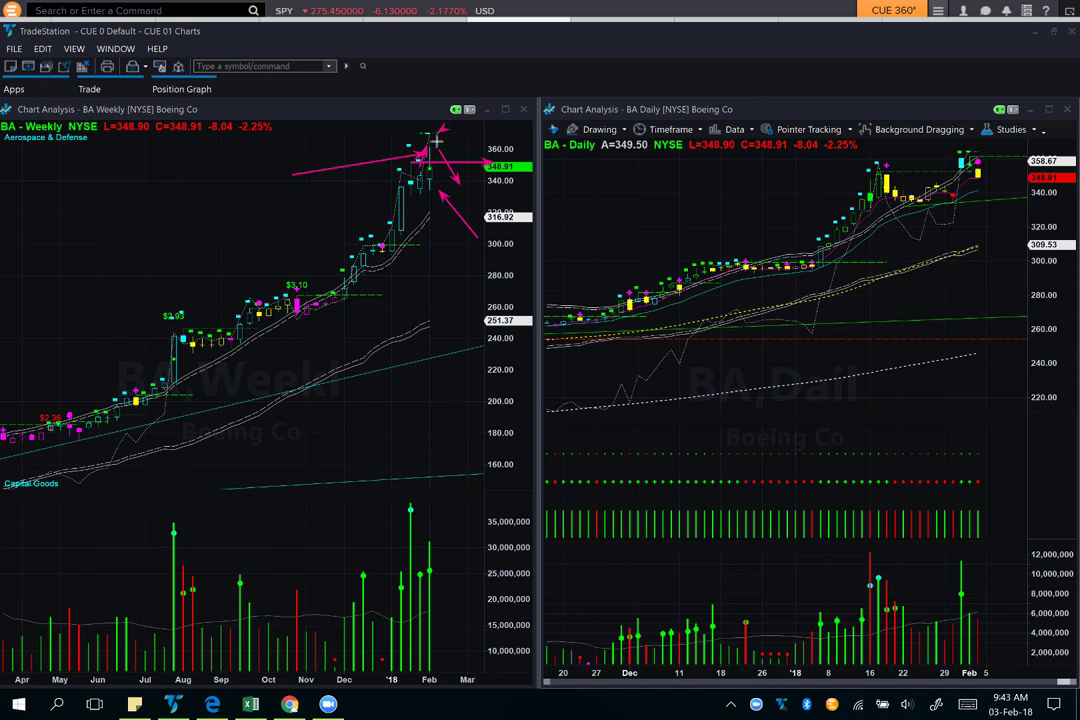
pyautogui.moveTo(425, 229); pyautogui.dragTo(430, 192)
pyautogui.moveTo(451, 130); pyautogui.dragTo(445, 148)
# Mark the January volume peak and the following volume decline with arrows, and add a horizontal arrow at the weekly breakout level.
pyautogui.moveTo(385, 577); pyautogui.dragTo(404, 511)
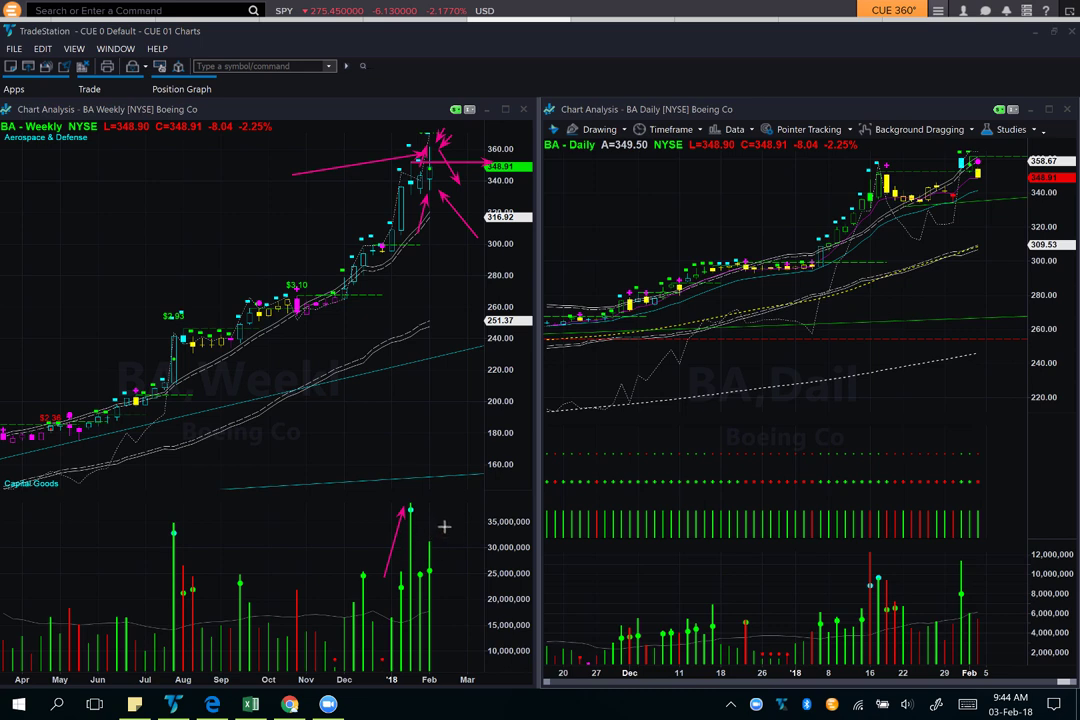
pyautogui.moveTo(435, 540); pyautogui.dragTo(451, 587)
pyautogui.moveTo(416, 163); pyautogui.dragTo(484, 166)
# Draw a horizontal arrow from the mid-January high on Boeing's daily chart and mark the rise and reversal on both charts.
pyautogui.moveTo(887, 172); pyautogui.dragTo(1005, 172)
pyautogui.moveTo(933, 175); pyautogui.dragTo(966, 140)
pyautogui.click(1004, 178)
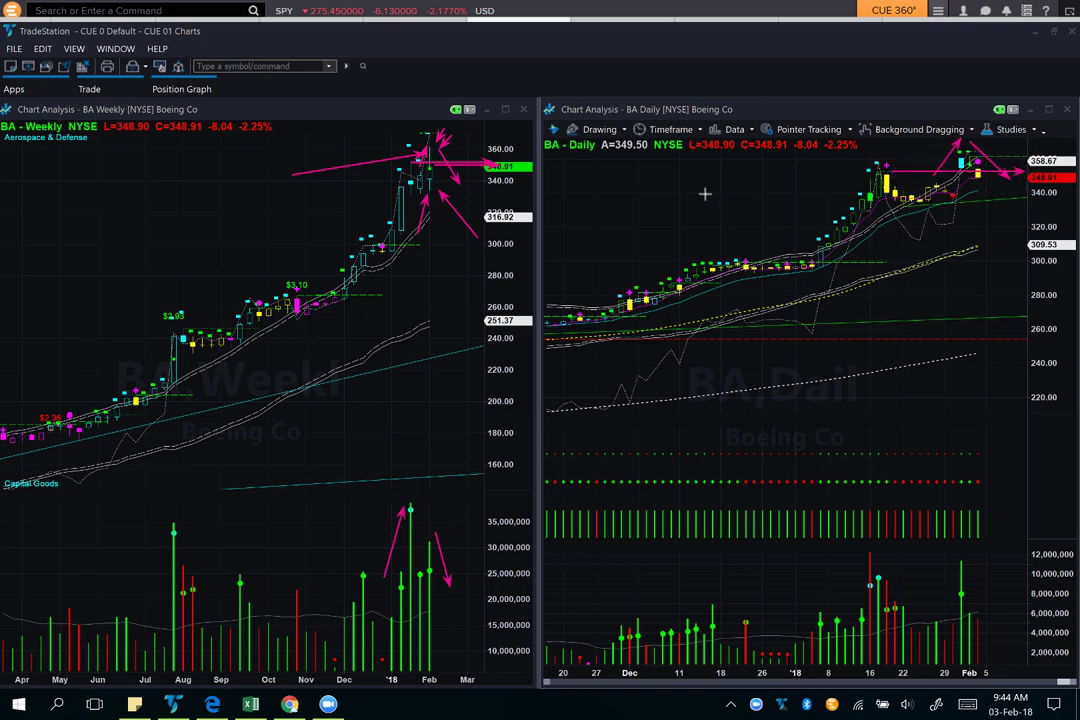
pyautogui.moveTo(454, 141); pyautogui.dragTo(484, 186)
pyautogui.moveTo(928, 172); pyautogui.dragTo(1026, 178)
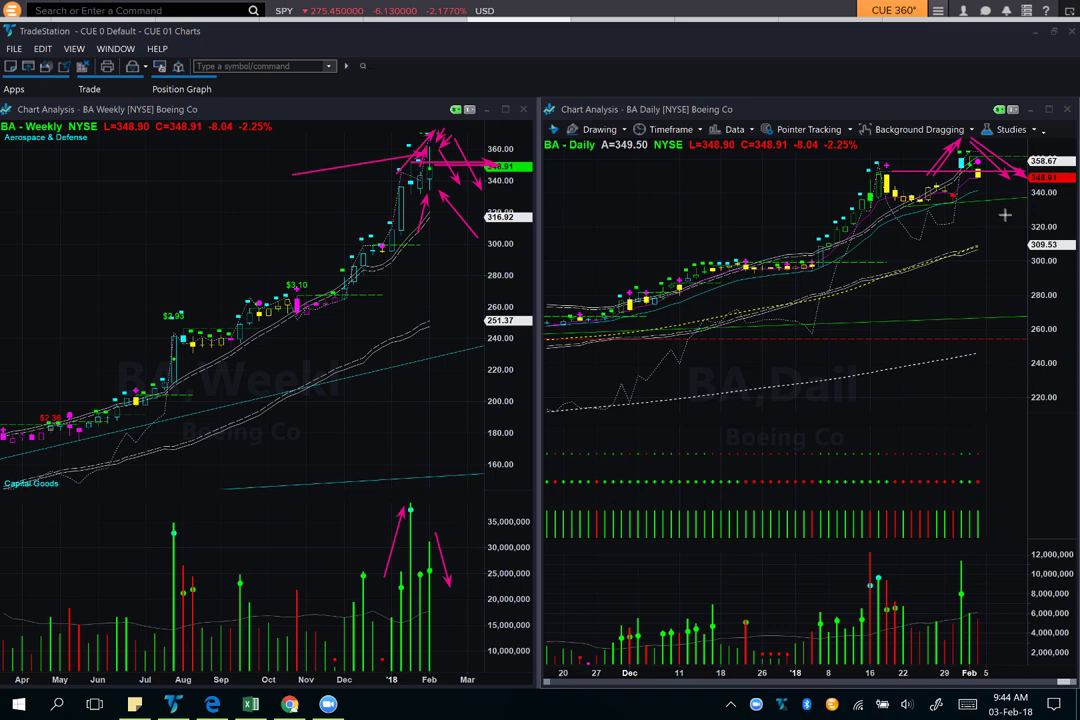
# Point arrows at the latest peak candles and the late-January volume spike on Boeing's daily chart.
pyautogui.moveTo(946, 183); pyautogui.dragTo(975, 109)
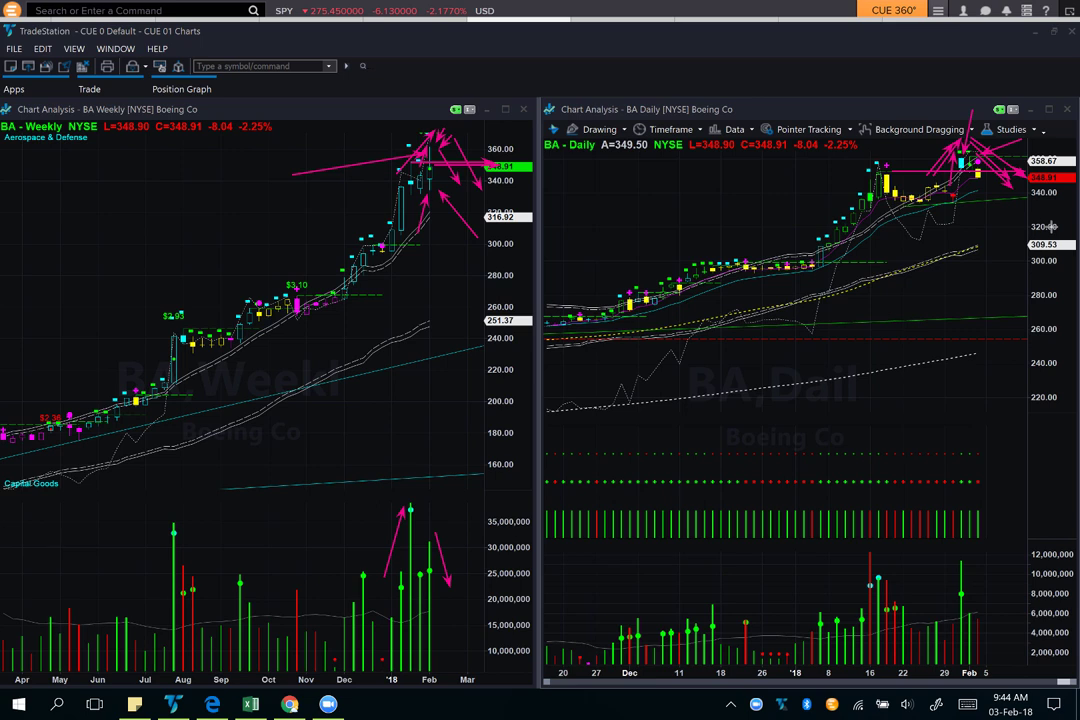
pyautogui.moveTo(937, 560); pyautogui.dragTo(957, 568)
pyautogui.moveTo(931, 94); pyautogui.dragTo(960, 150)
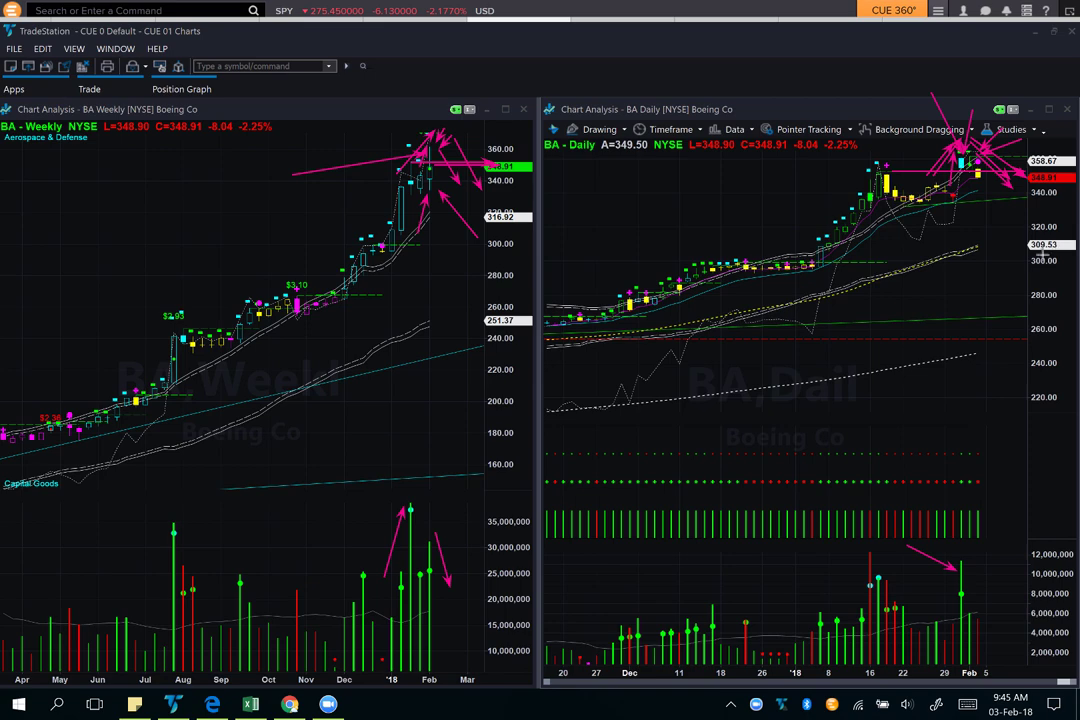
pyautogui.moveTo(946, 74); pyautogui.dragTo(964, 152)
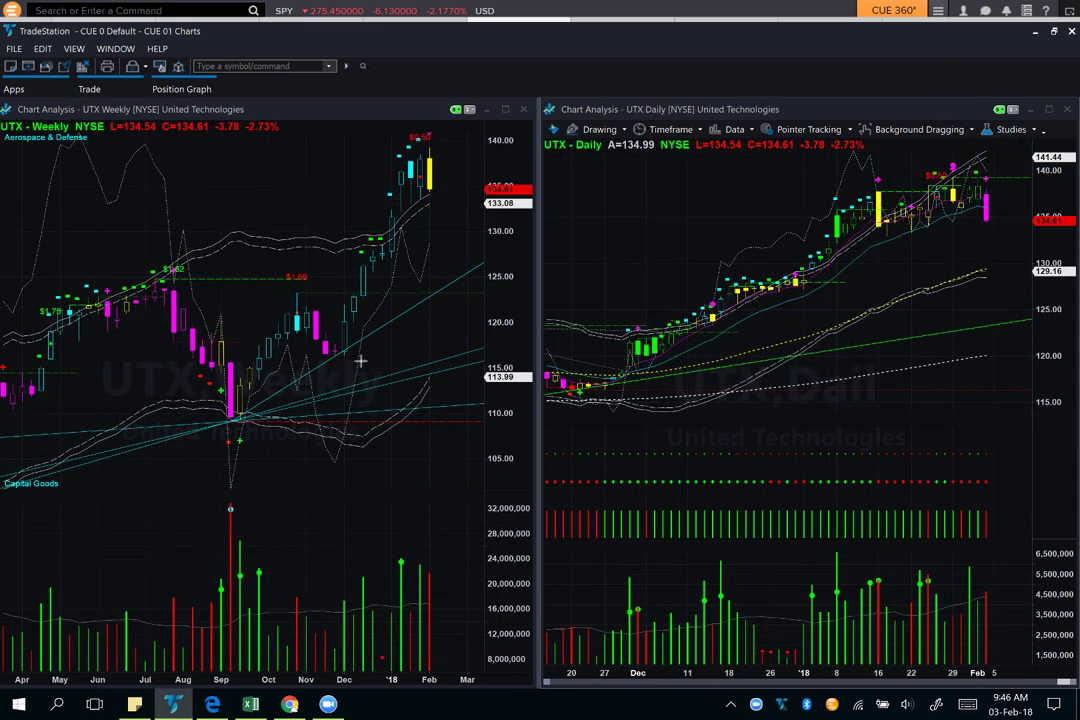
# Draw arrows on United Technologies' weekly chart along the rally to the January high and at the latest candles' lows and highs.
pyautogui.moveTo(335, 290)
pyautogui.mouseDown()
pyautogui.moveTo(401, 145)
pyautogui.moveTo(421, 161)
pyautogui.mouseUp()
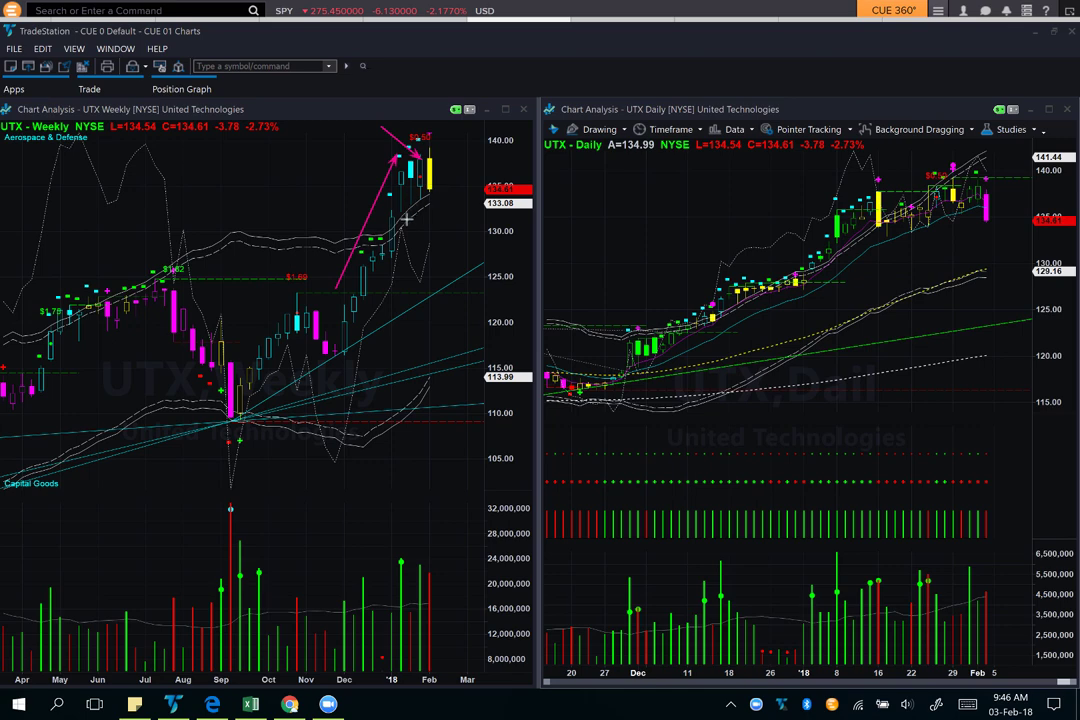
pyautogui.moveTo(411, 247); pyautogui.dragTo(422, 205)
pyautogui.moveTo(459, 140); pyautogui.dragTo(440, 163)
# Draw a horizontal arrow from the mid-January high on United Technologies' daily chart and mark the late-January peak, reversal and latest candle's low.
pyautogui.moveTo(898, 191); pyautogui.dragTo(1038, 190)
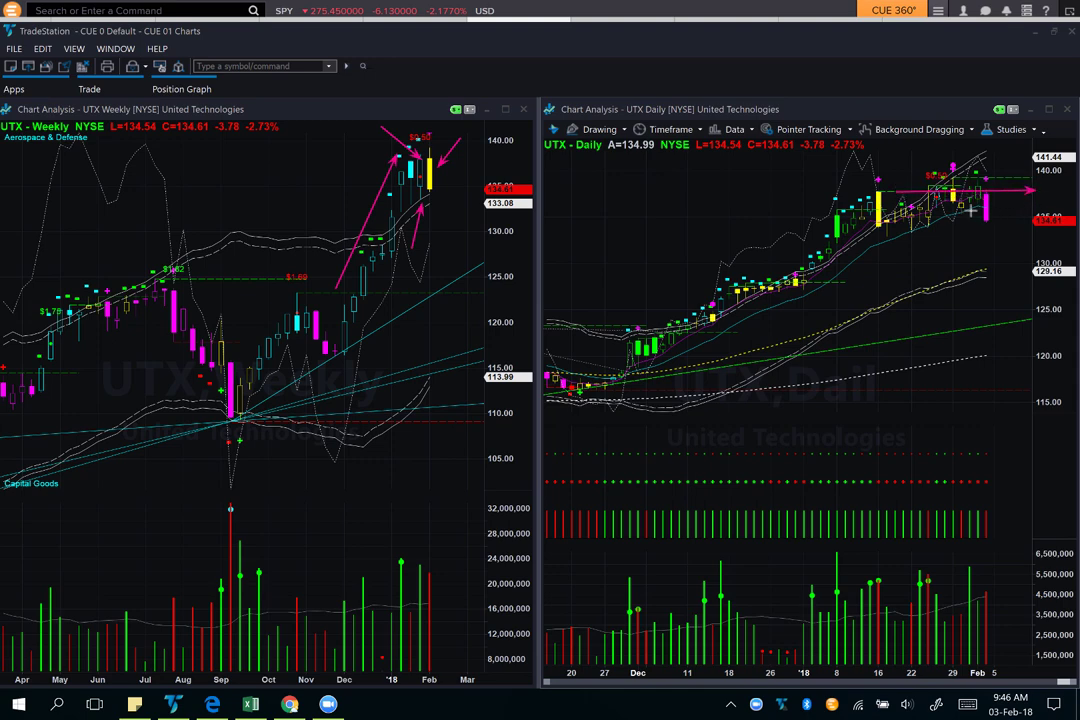
pyautogui.moveTo(928, 178); pyautogui.dragTo(1030, 208)
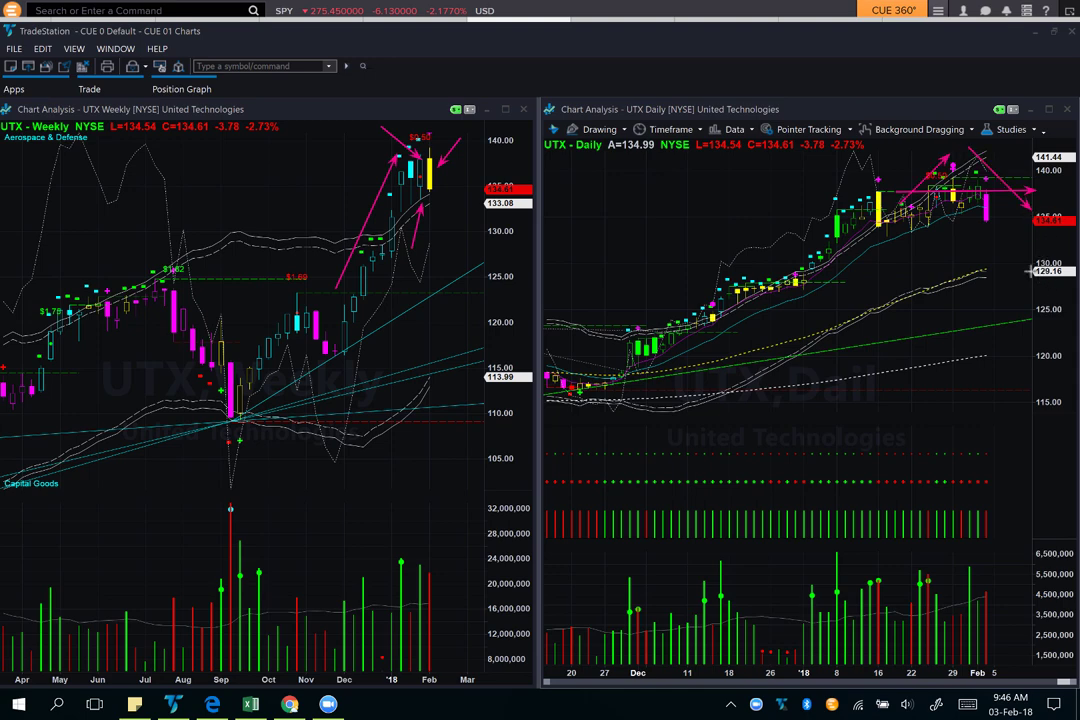
pyautogui.moveTo(968, 110); pyautogui.dragTo(956, 151)
pyautogui.moveTo(918, 277); pyautogui.dragTo(975, 228)
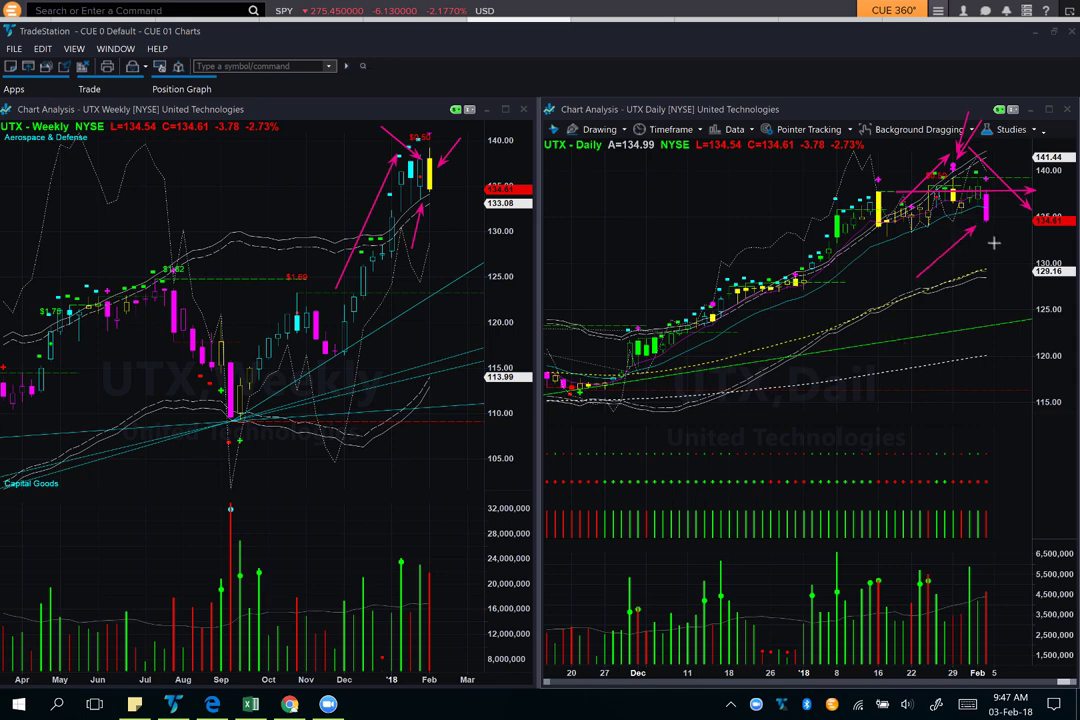
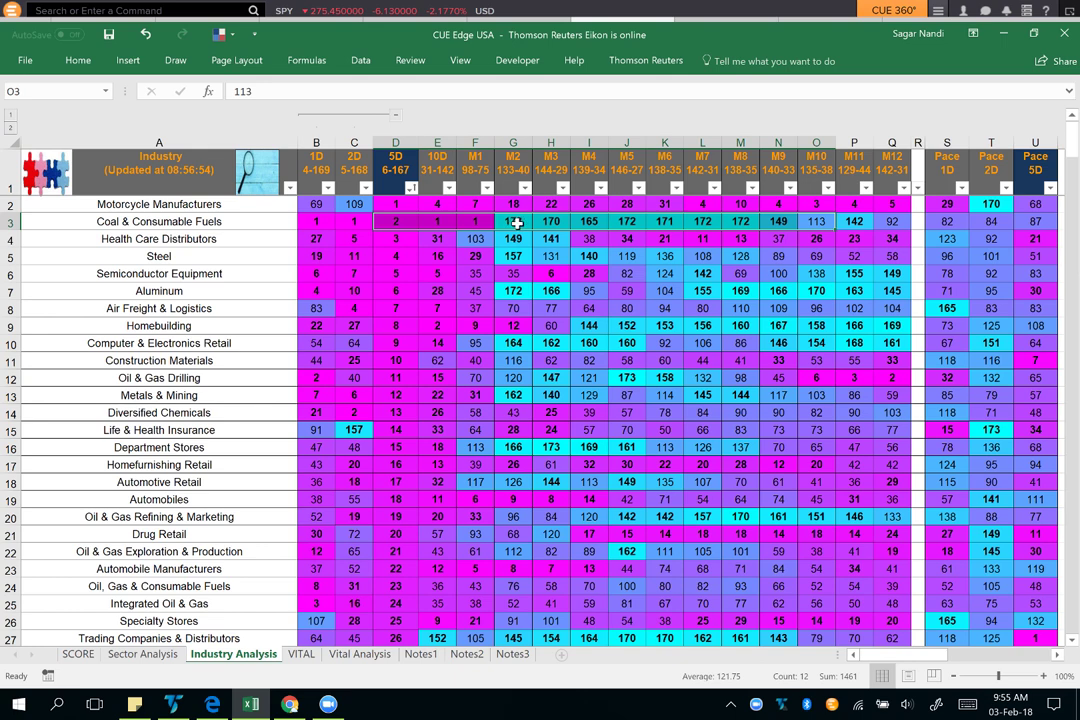
# Switch to the Industry Analysis sheet, select the Coal & Consumable Fuels industry and open its stocks in the VITAL sheet.
pyautogui.click(513, 222)
pyautogui.press('Left')
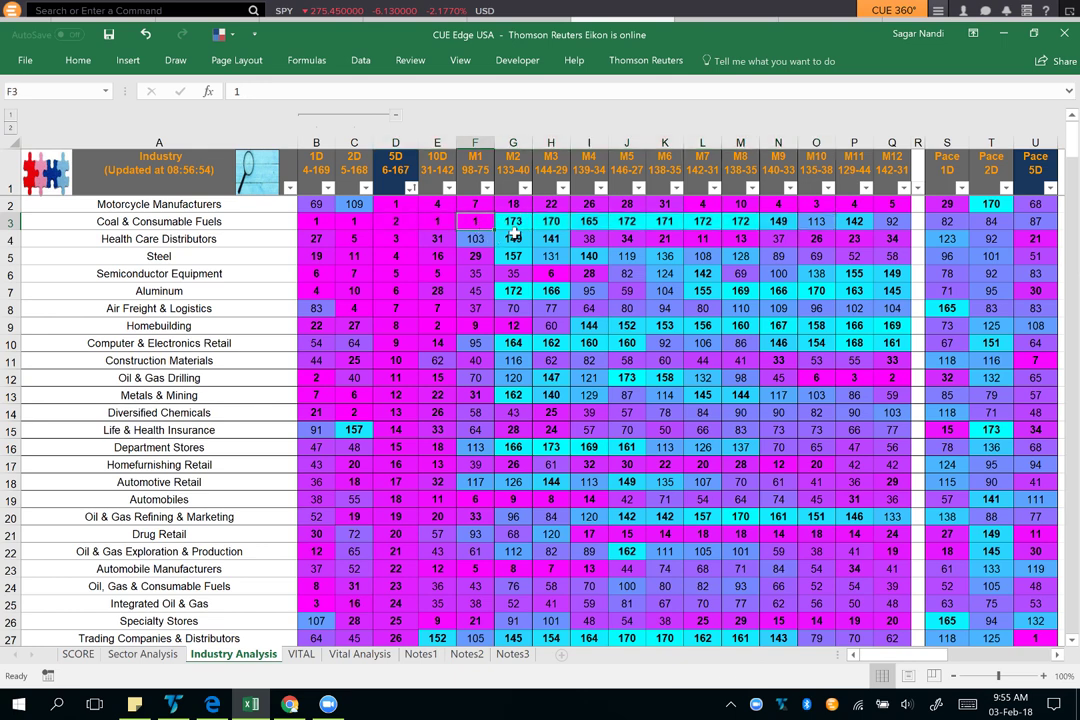
pyautogui.click(213, 221)
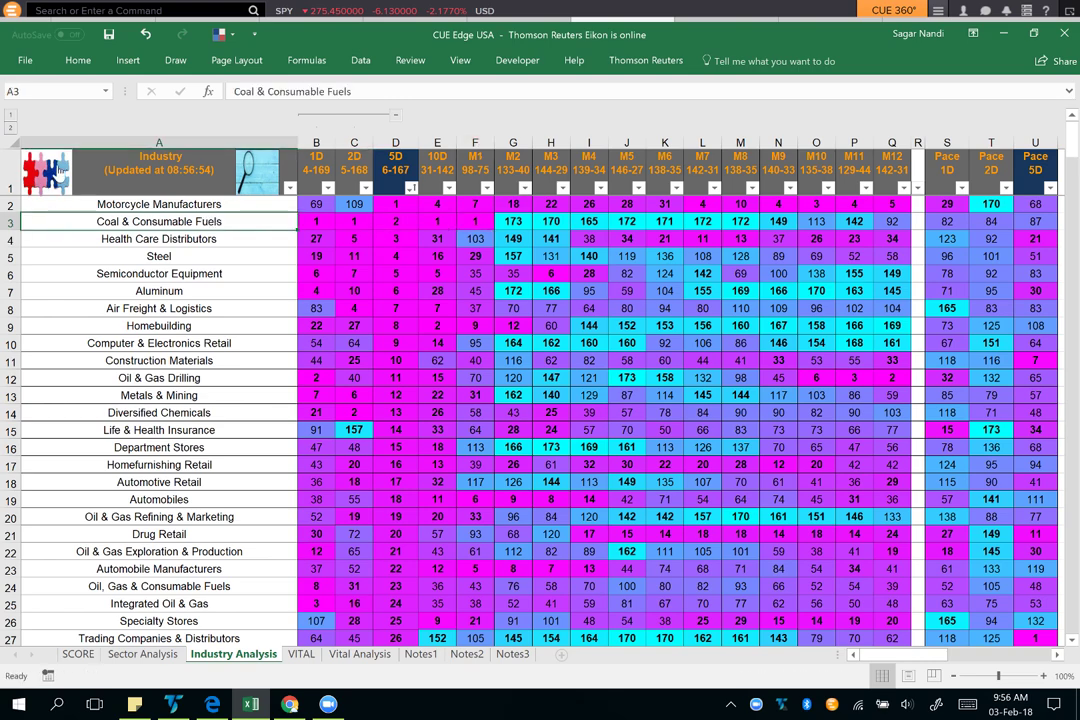
pyautogui.click(303, 654)
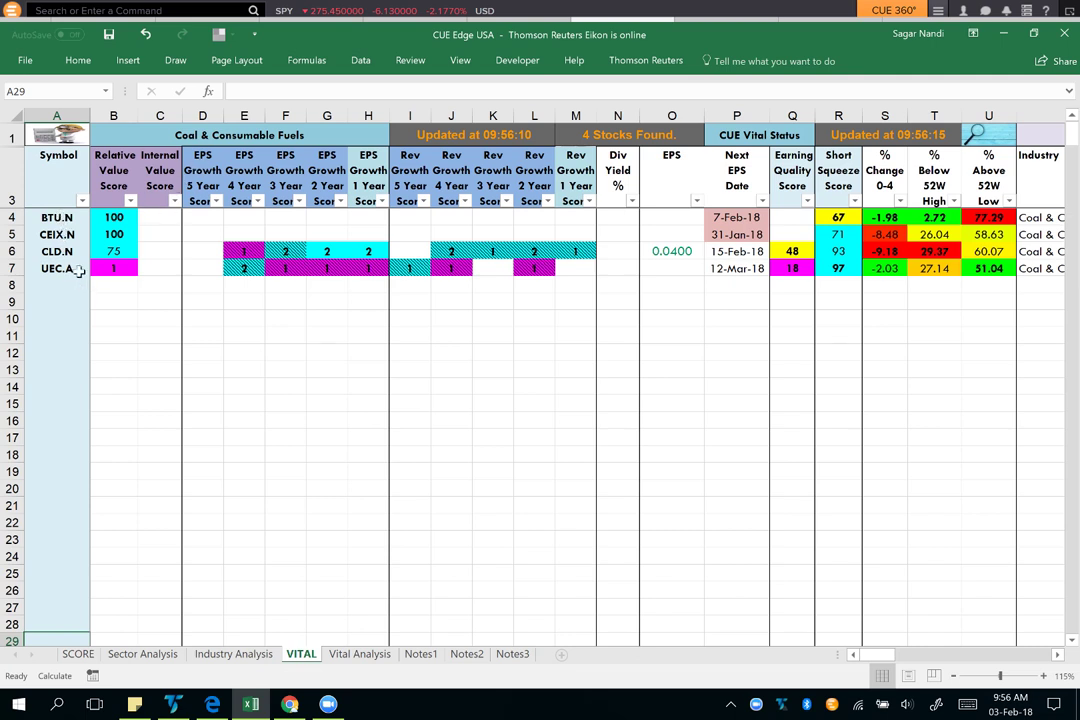
# Examine the vital scores of UEC.A and CLD.N among the listed Coal & Consumable Fuels stocks.
pyautogui.click(57, 268)
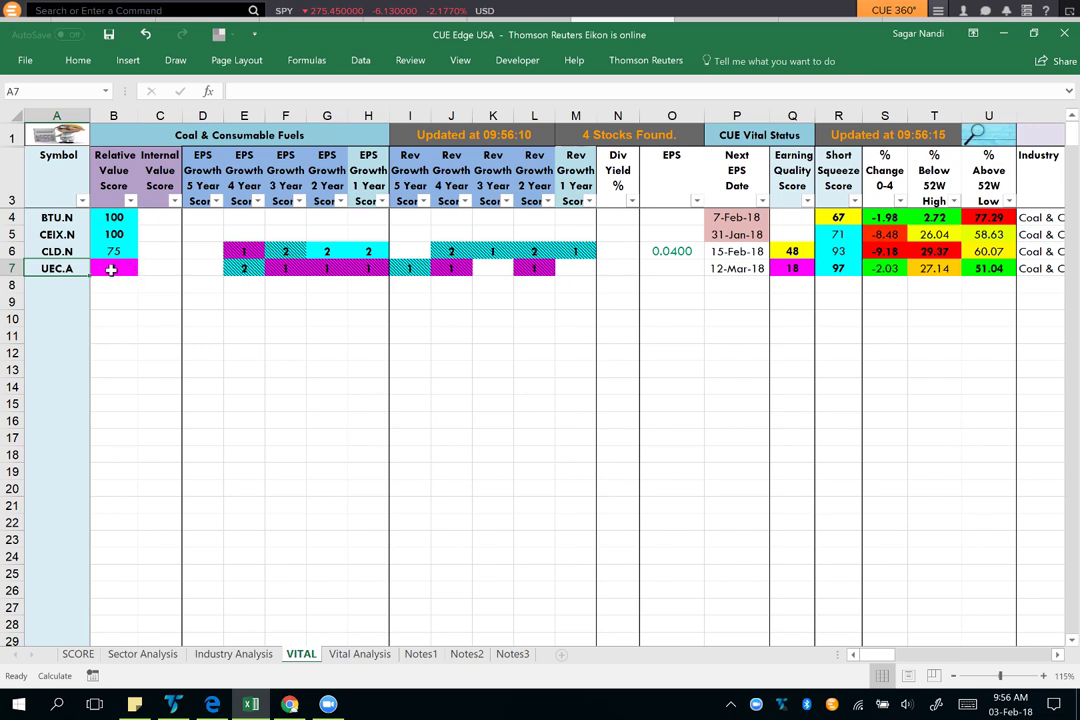
pyautogui.click(55, 252)
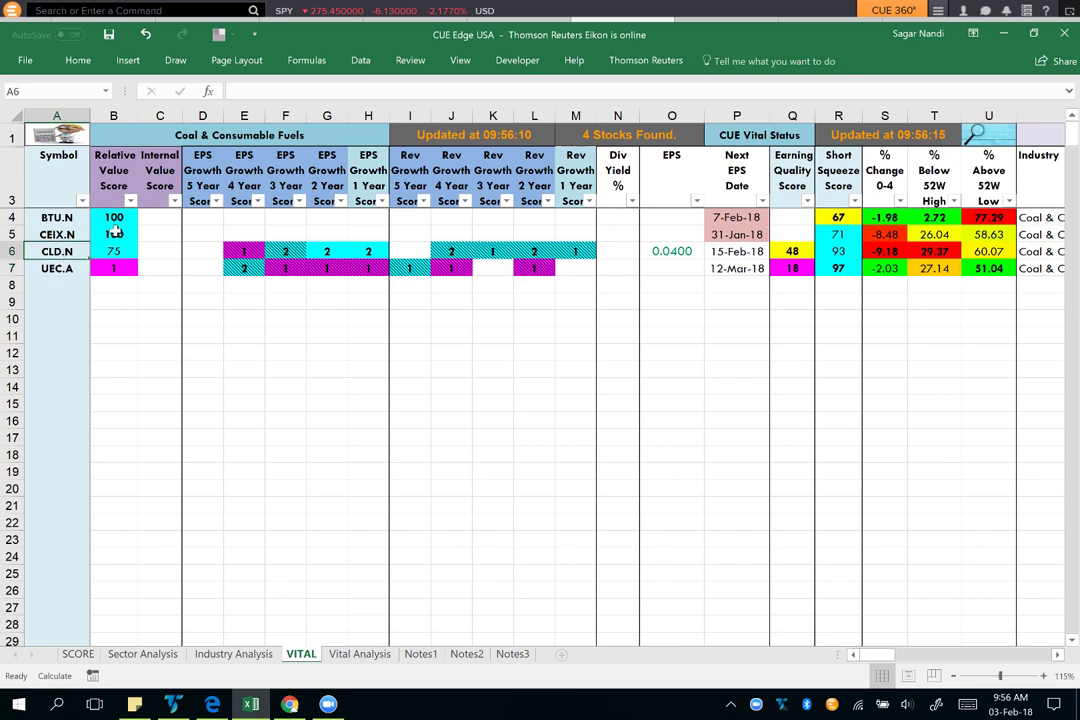
pyautogui.moveTo(55, 217); pyautogui.dragTo(95, 260)
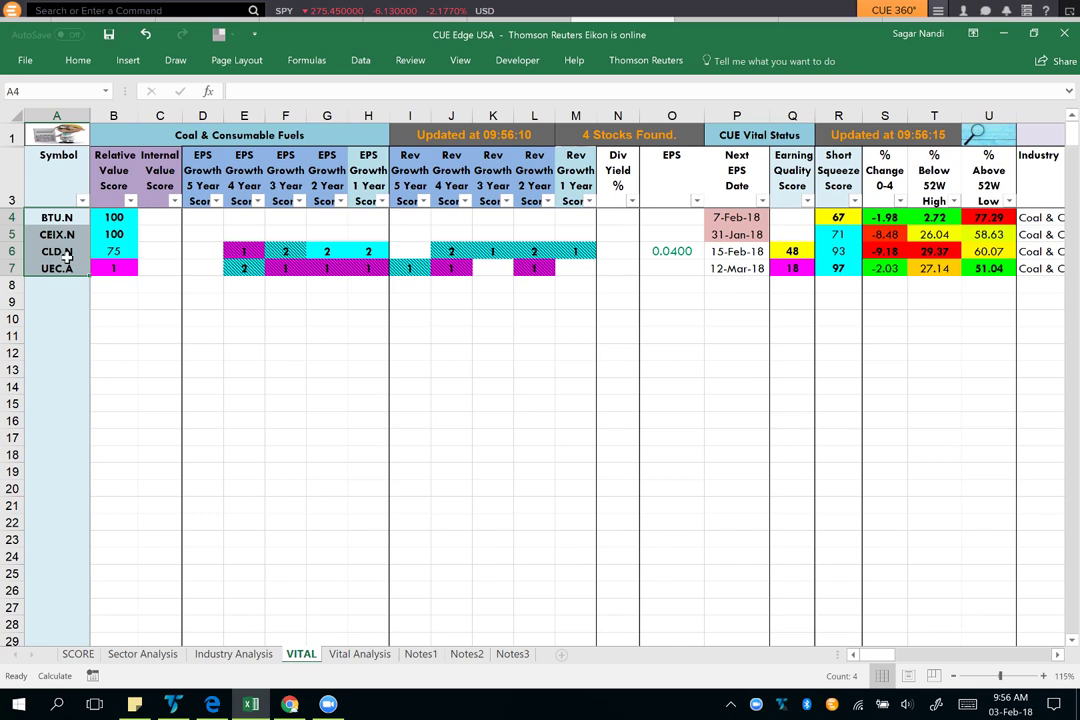
# Select CLD.N, switch to TradeStation and point an arrow at the January red marker above Cloud Peak Energy's weekly candles.
pyautogui.click(55, 251)
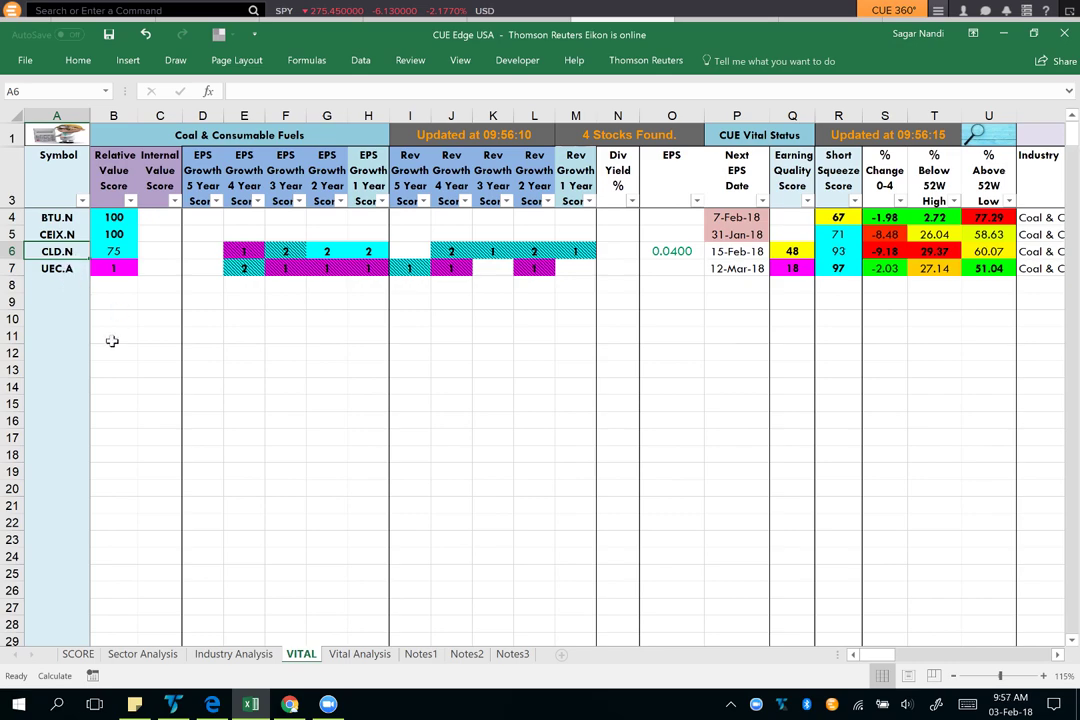
pyautogui.click(174, 705)
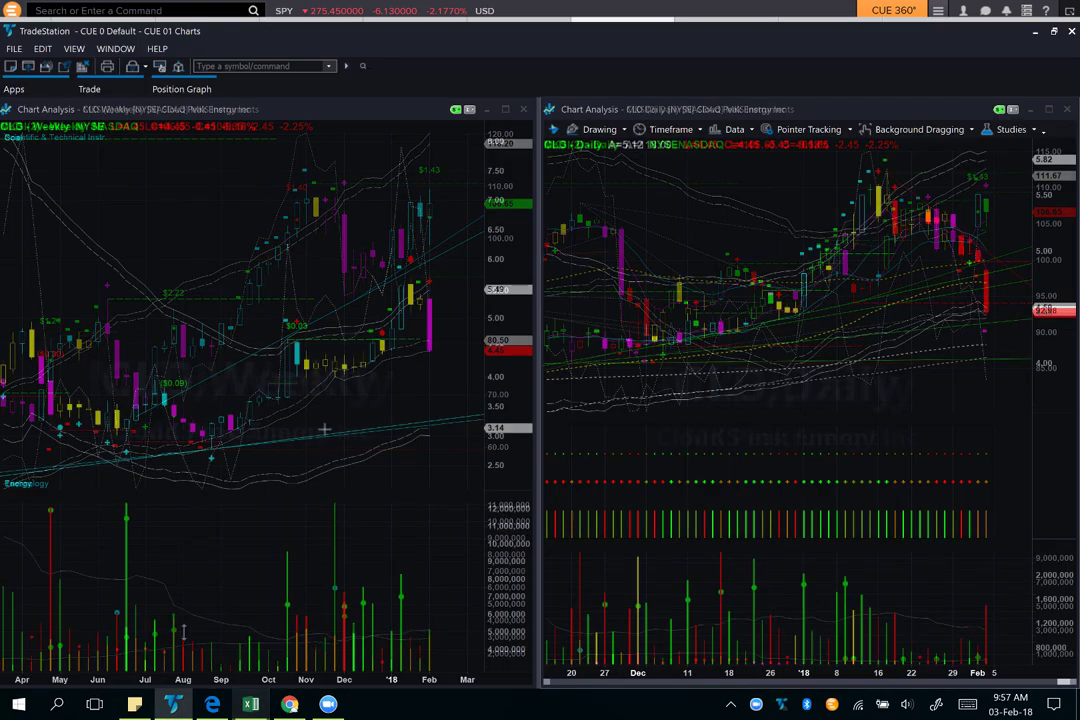
pyautogui.moveTo(323, 209); pyautogui.dragTo(405, 255)
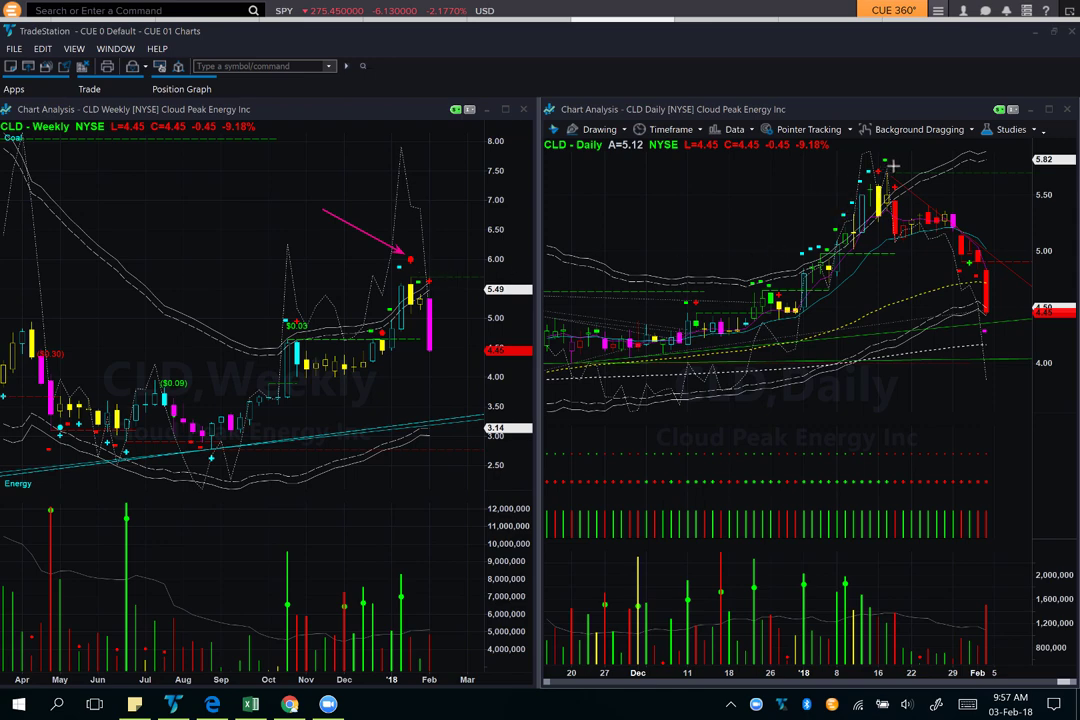
# Point arrows at Cloud Peak Energy's late-January daily candles and draw horizontal arrows across their price level.
pyautogui.moveTo(896, 160); pyautogui.dragTo(944, 205)
pyautogui.moveTo(1004, 195); pyautogui.dragTo(958, 211)
pyautogui.moveTo(937, 206); pyautogui.dragTo(1016, 199)
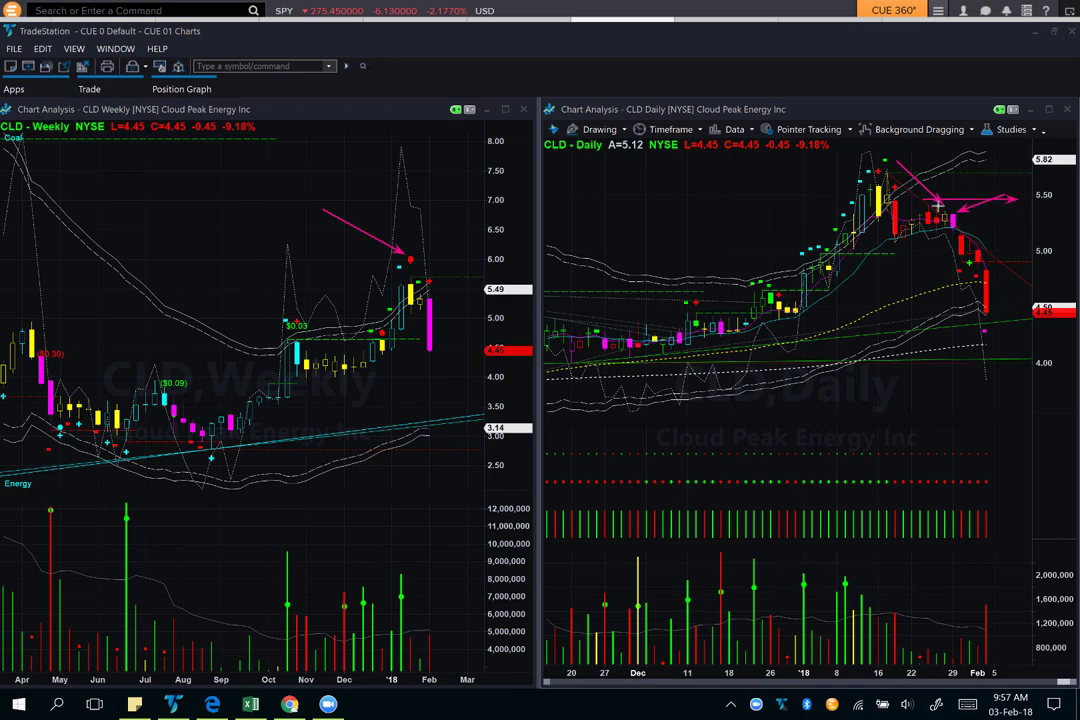
pyautogui.moveTo(925, 198); pyautogui.dragTo(1021, 201)
# Mark the early-February drop and the latest red candle on Cloud Peak Energy's daily chart with arrows.
pyautogui.moveTo(946, 289); pyautogui.dragTo(995, 283)
pyautogui.moveTo(975, 240); pyautogui.dragTo(1005, 291)
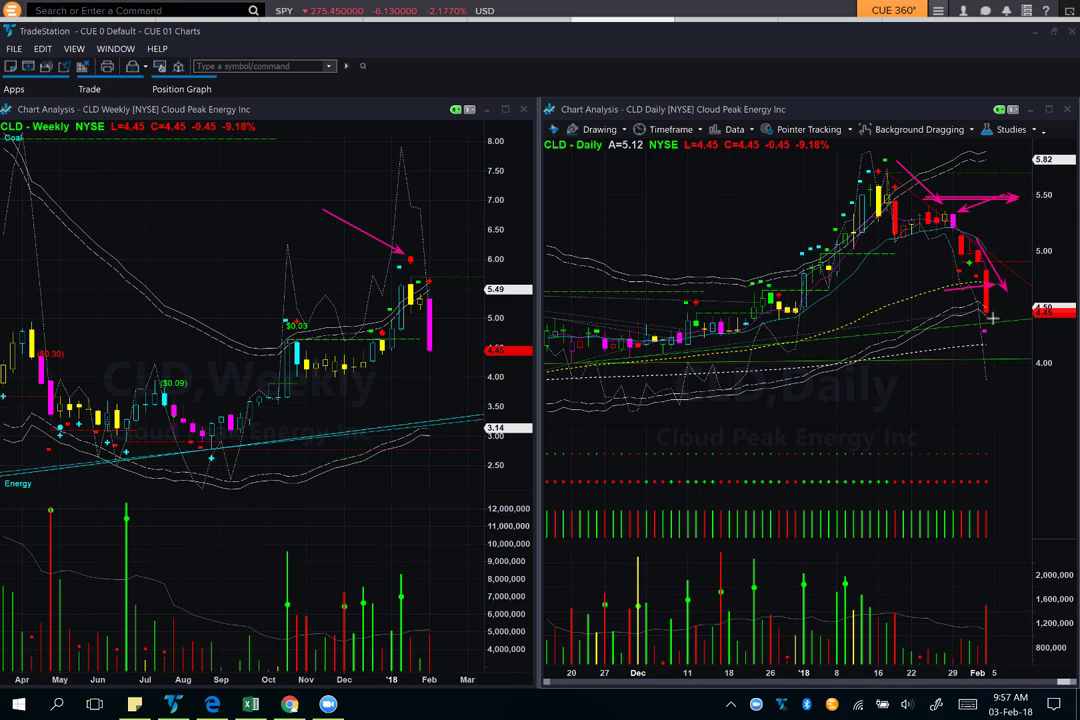
pyautogui.moveTo(1026, 299); pyautogui.dragTo(993, 307)
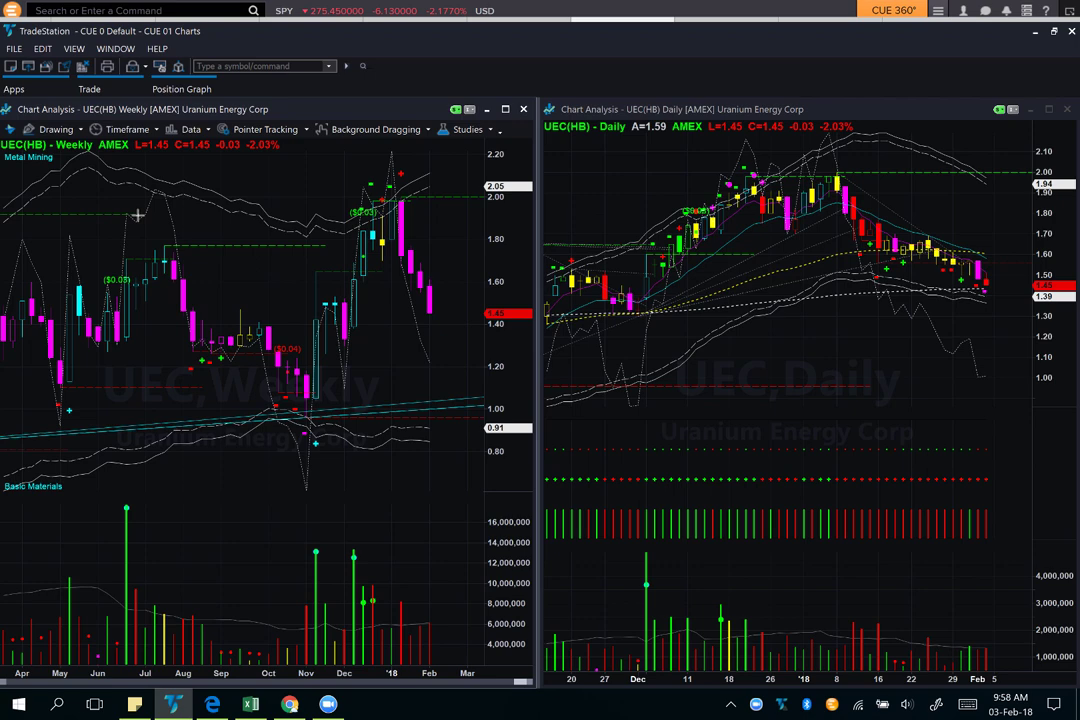
# Draw horizontal arrows at the prior high level on Uranium Energy's weekly chart and mark the December breakout and January drop.
pyautogui.moveTo(133, 213); pyautogui.dragTo(500, 213)
pyautogui.moveTo(326, 235); pyautogui.dragTo(364, 172)
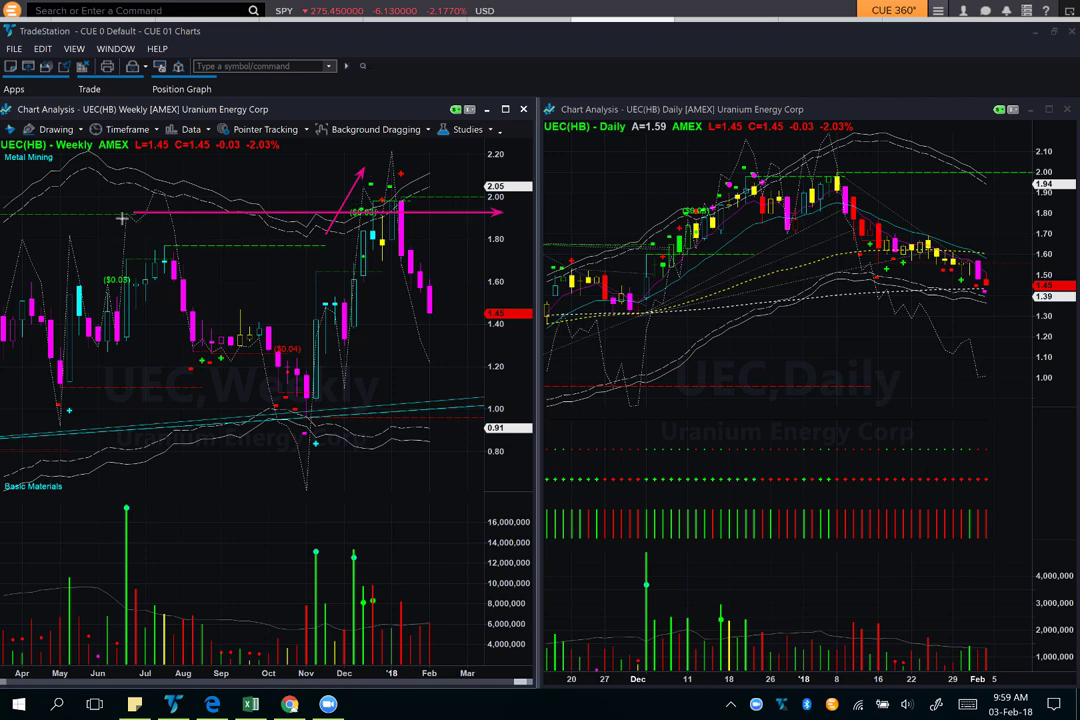
pyautogui.moveTo(113, 207); pyautogui.dragTo(4, 207)
pyautogui.moveTo(410, 175); pyautogui.dragTo(411, 241)
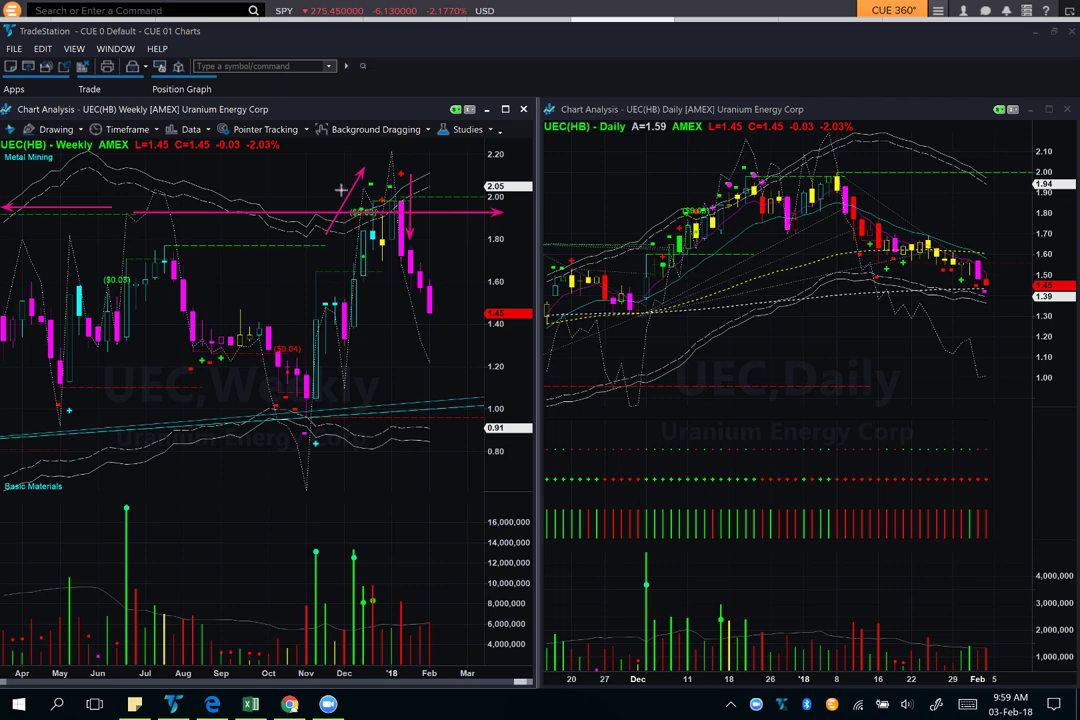
pyautogui.moveTo(335, 163); pyautogui.dragTo(364, 197)
# Mark Uranium Energy's December peak, pullback and rebound on the daily chart, with a horizontal arrow from that peak to the January high.
pyautogui.moveTo(683, 142); pyautogui.dragTo(759, 180)
pyautogui.moveTo(754, 212)
pyautogui.mouseDown()
pyautogui.moveTo(785, 252)
pyautogui.moveTo(828, 203)
pyautogui.mouseUp()
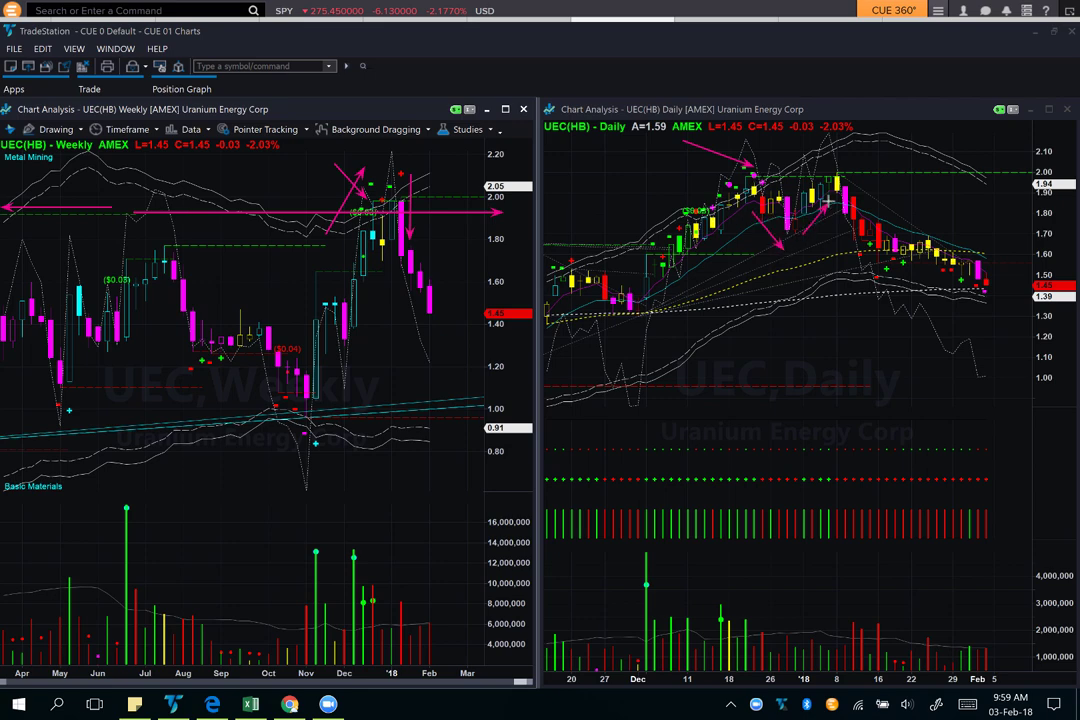
pyautogui.moveTo(762, 178)
pyautogui.mouseDown()
pyautogui.moveTo(890, 177)
pyautogui.moveTo(858, 156)
pyautogui.moveTo(839, 172)
pyautogui.mouseUp()
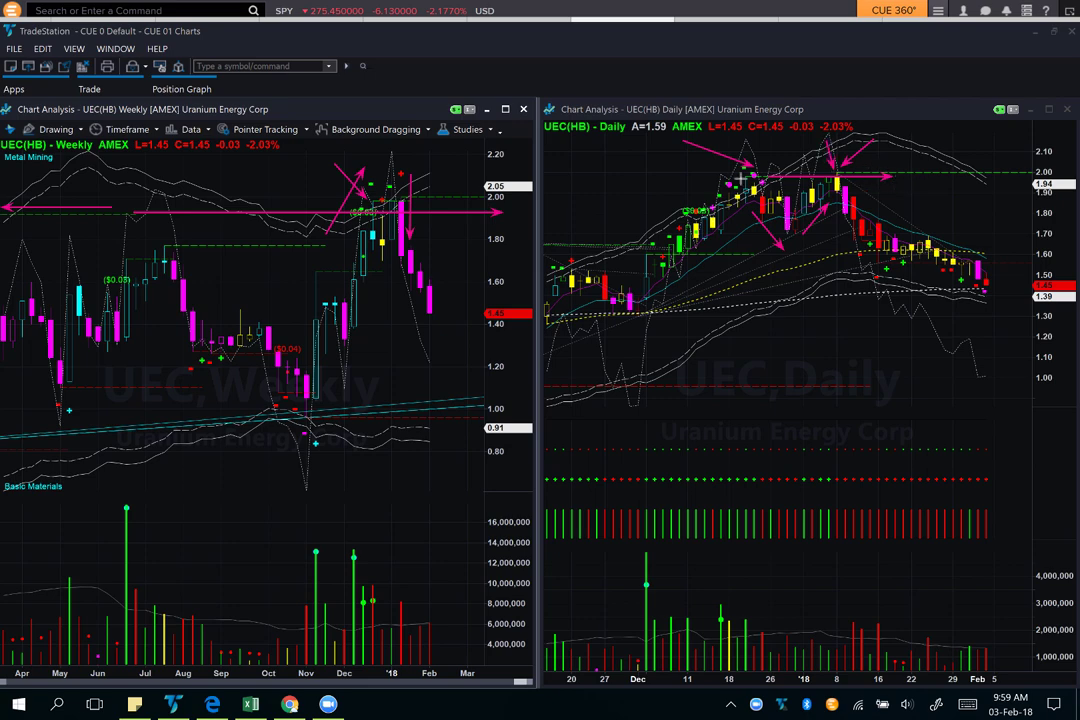
# Draw arrows for the false upside breakout and the decline from the January peak on Uranium Energy's daily chart, and leave drawing mode.
pyautogui.moveTo(724, 180); pyautogui.dragTo(804, 127)
pyautogui.moveTo(868, 138); pyautogui.dragTo(958, 180)
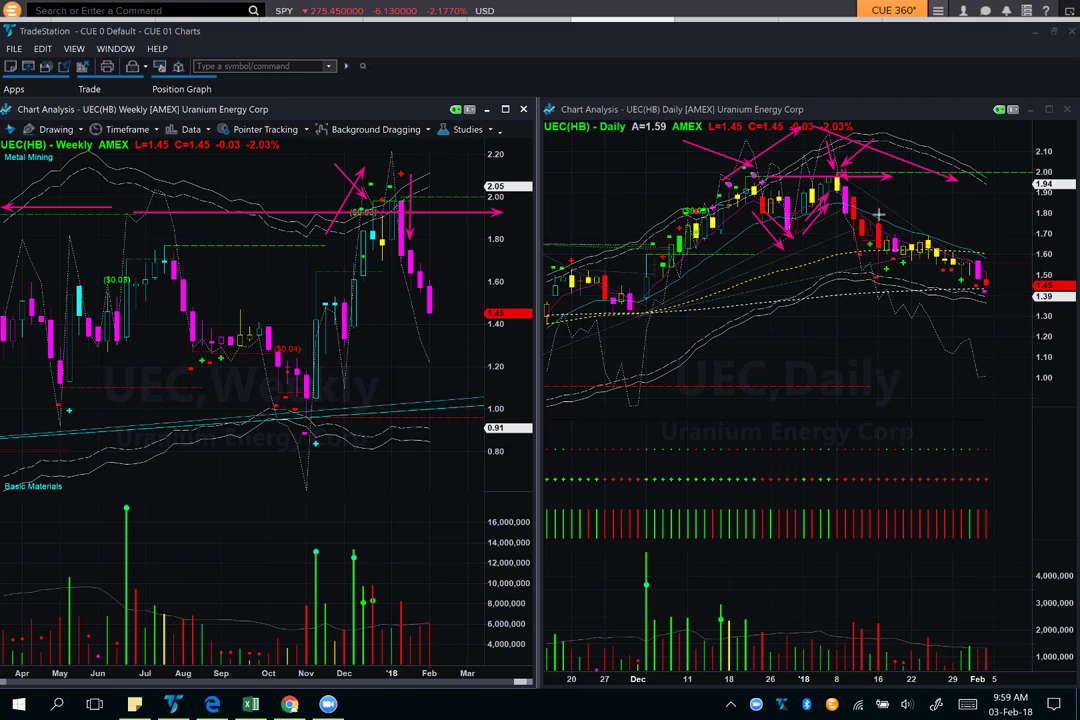
pyautogui.moveTo(863, 186); pyautogui.dragTo(1015, 263)
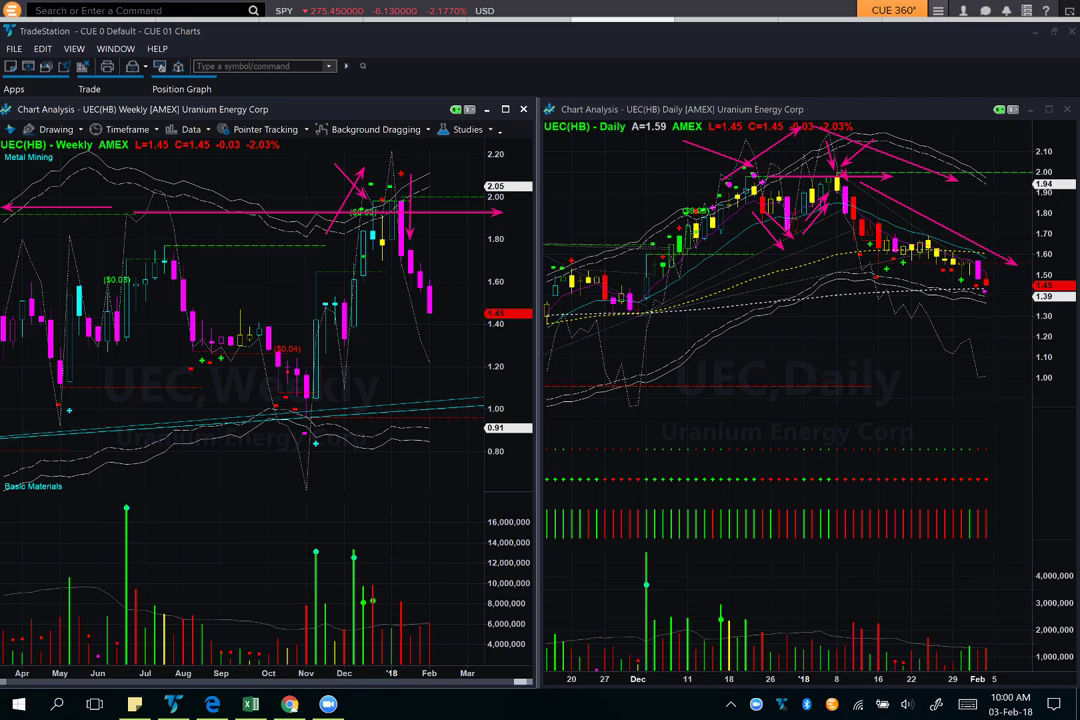
pyautogui.press('Escape')
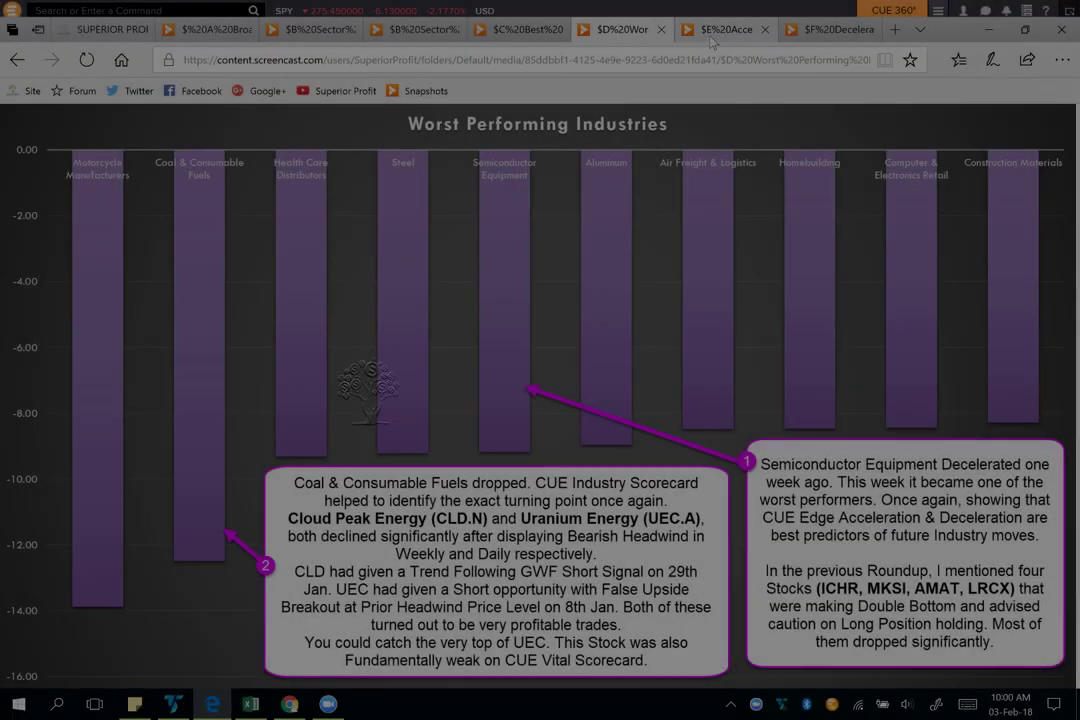
# Open the Accelerating Industries chart in the browser and underline the note advising against long trades in a bearish market.
pyautogui.click(711, 33)
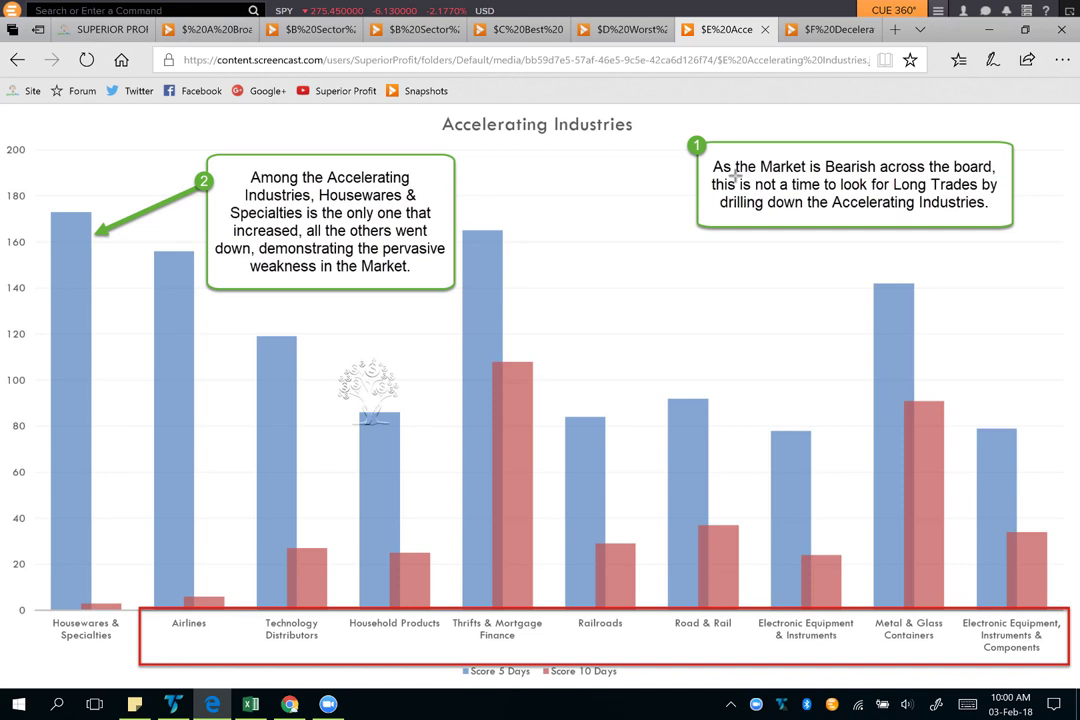
pyautogui.moveTo(735, 174); pyautogui.dragTo(1003, 177)
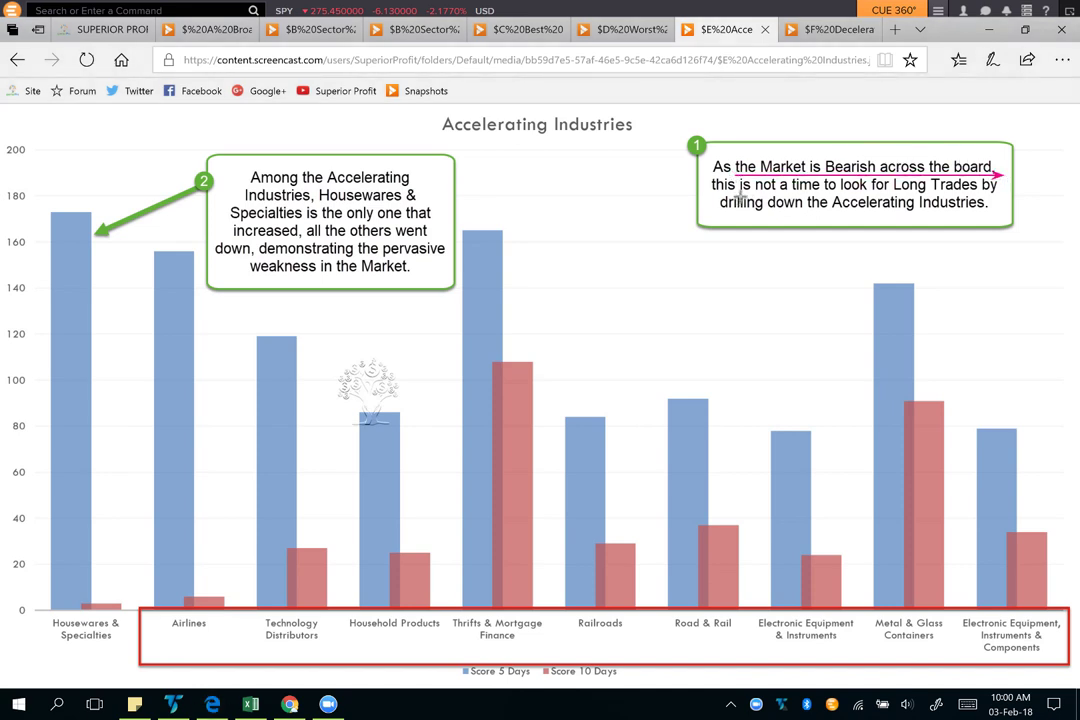
pyautogui.moveTo(738, 191); pyautogui.dragTo(970, 192)
pyautogui.moveTo(741, 218); pyautogui.dragTo(990, 218)
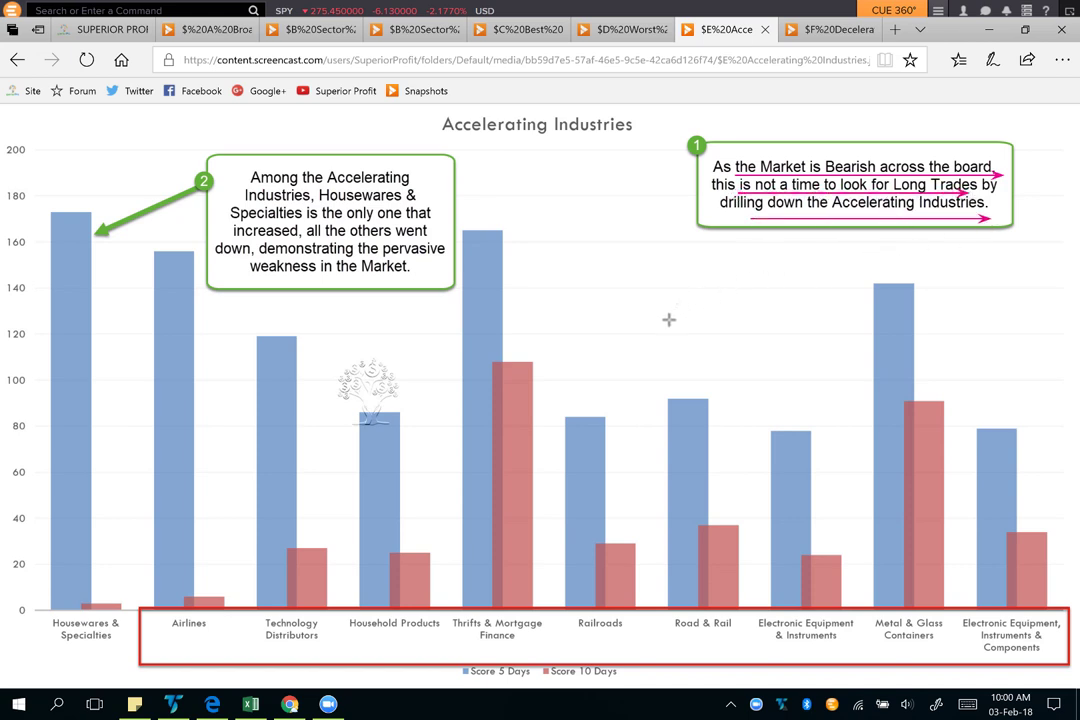
# Point two arrows at the Housewares & Specialties bar and underline the other industry names from Airlines to Electronic Equipment, Instruments & Components.
pyautogui.moveTo(188, 214)
pyautogui.mouseDown()
pyautogui.moveTo(90, 265)
pyautogui.moveTo(104, 261)
pyautogui.mouseUp()
pyautogui.moveTo(145, 253); pyautogui.dragTo(90, 303)
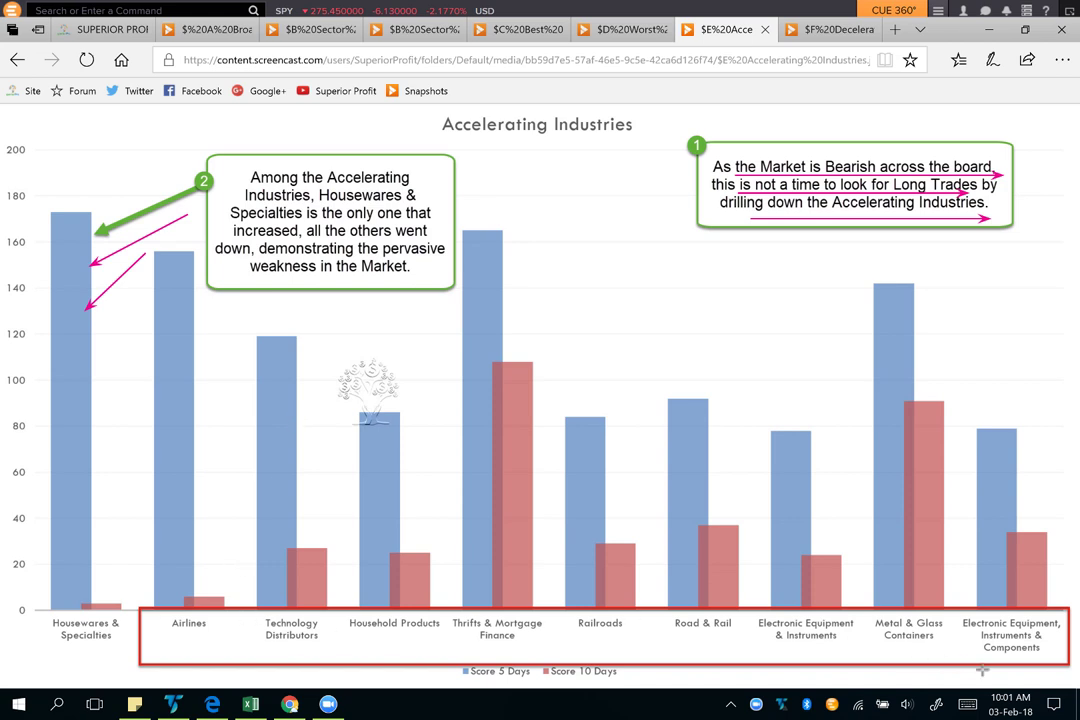
pyautogui.moveTo(175, 658); pyautogui.dragTo(870, 658)
pyautogui.moveTo(962, 661); pyautogui.dragTo(1050, 658)
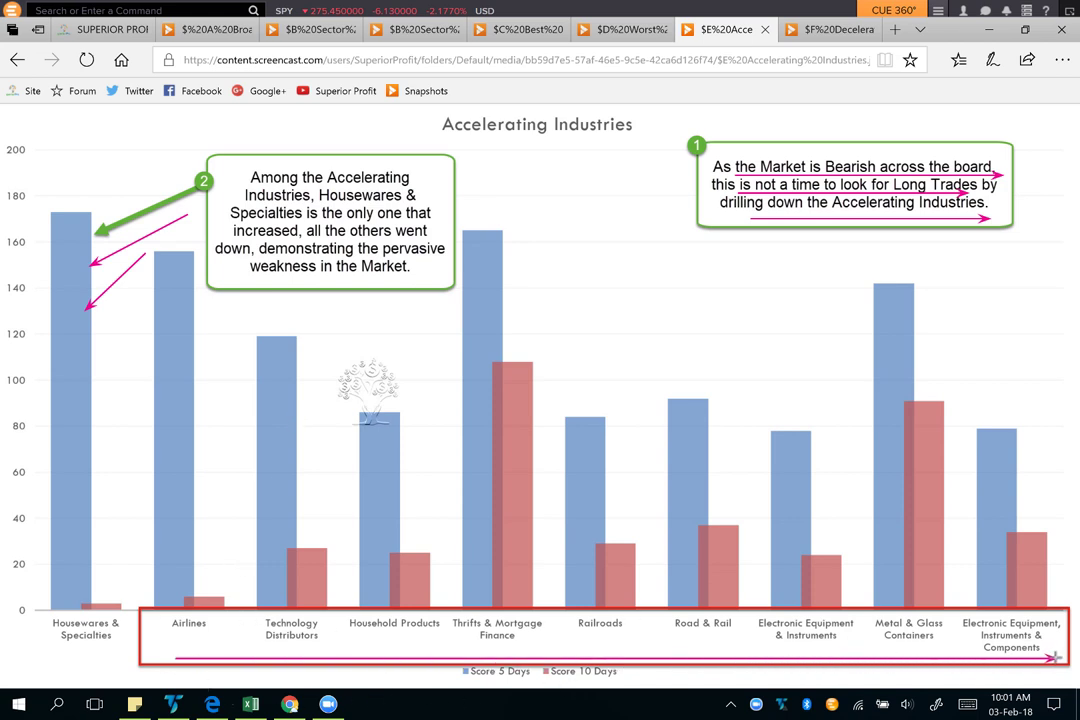